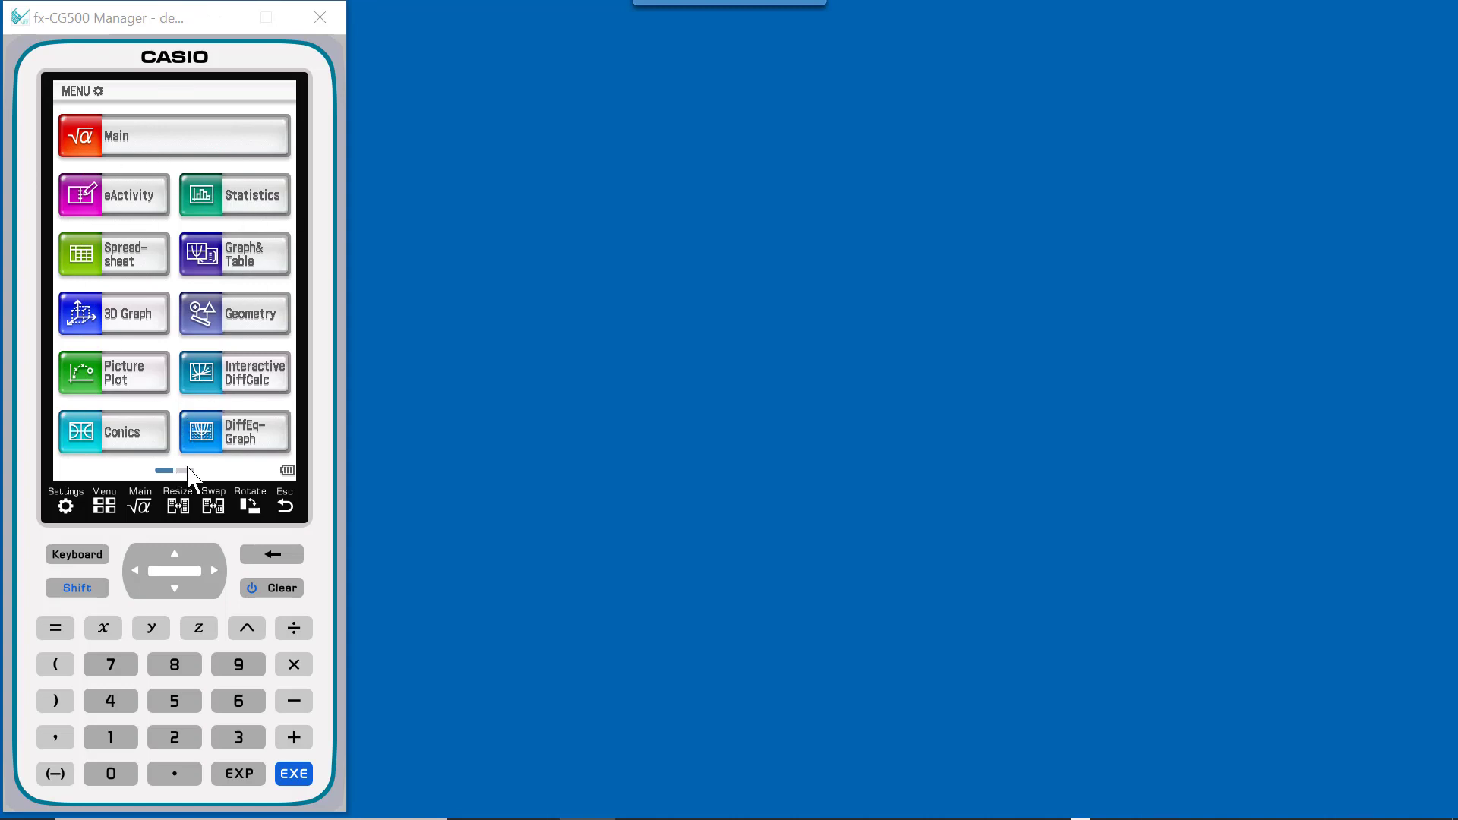
Find and launch the Geometry app from the calculator's app menu.
click(190, 469)
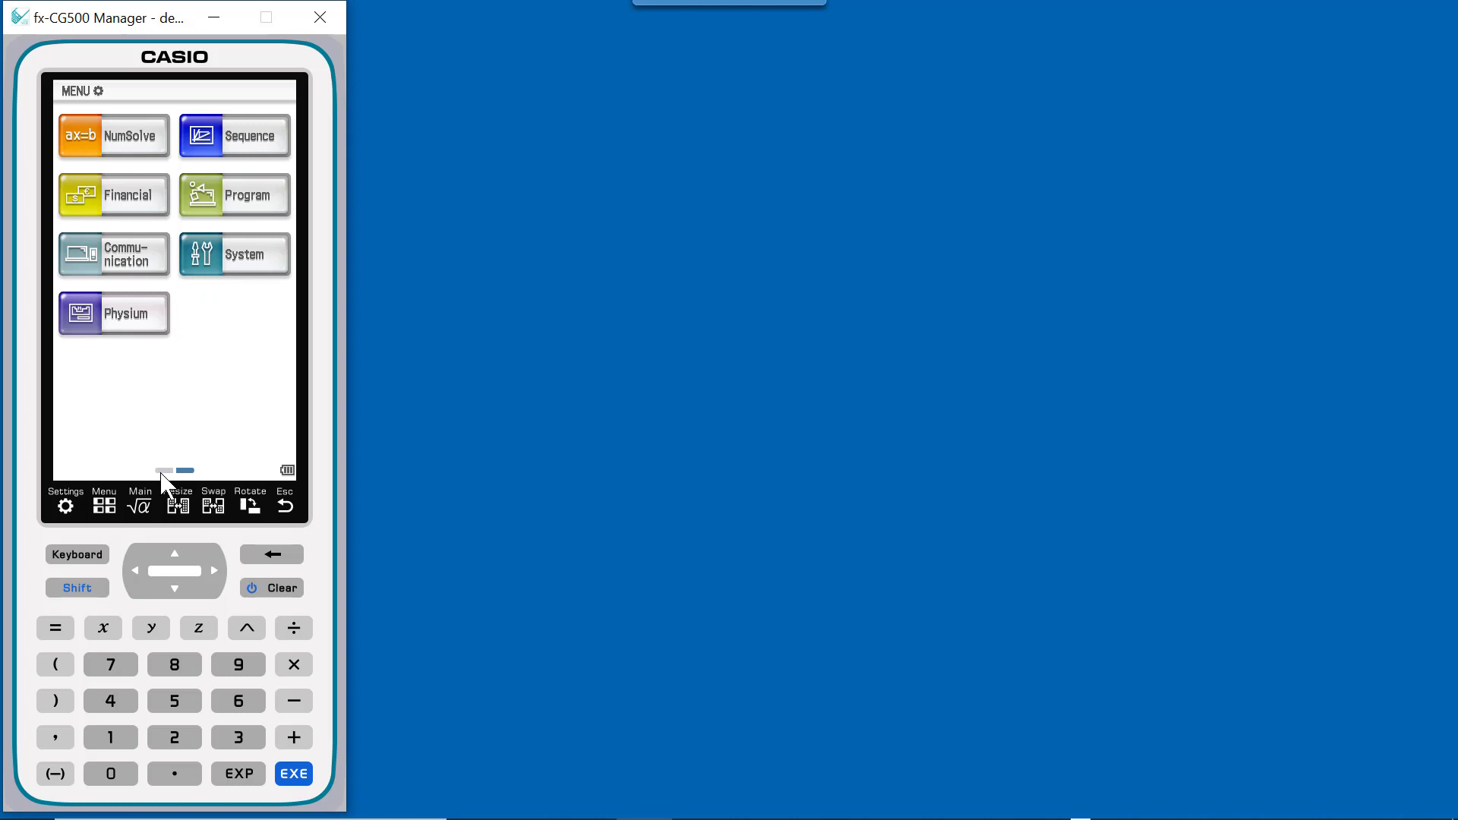
click(163, 471)
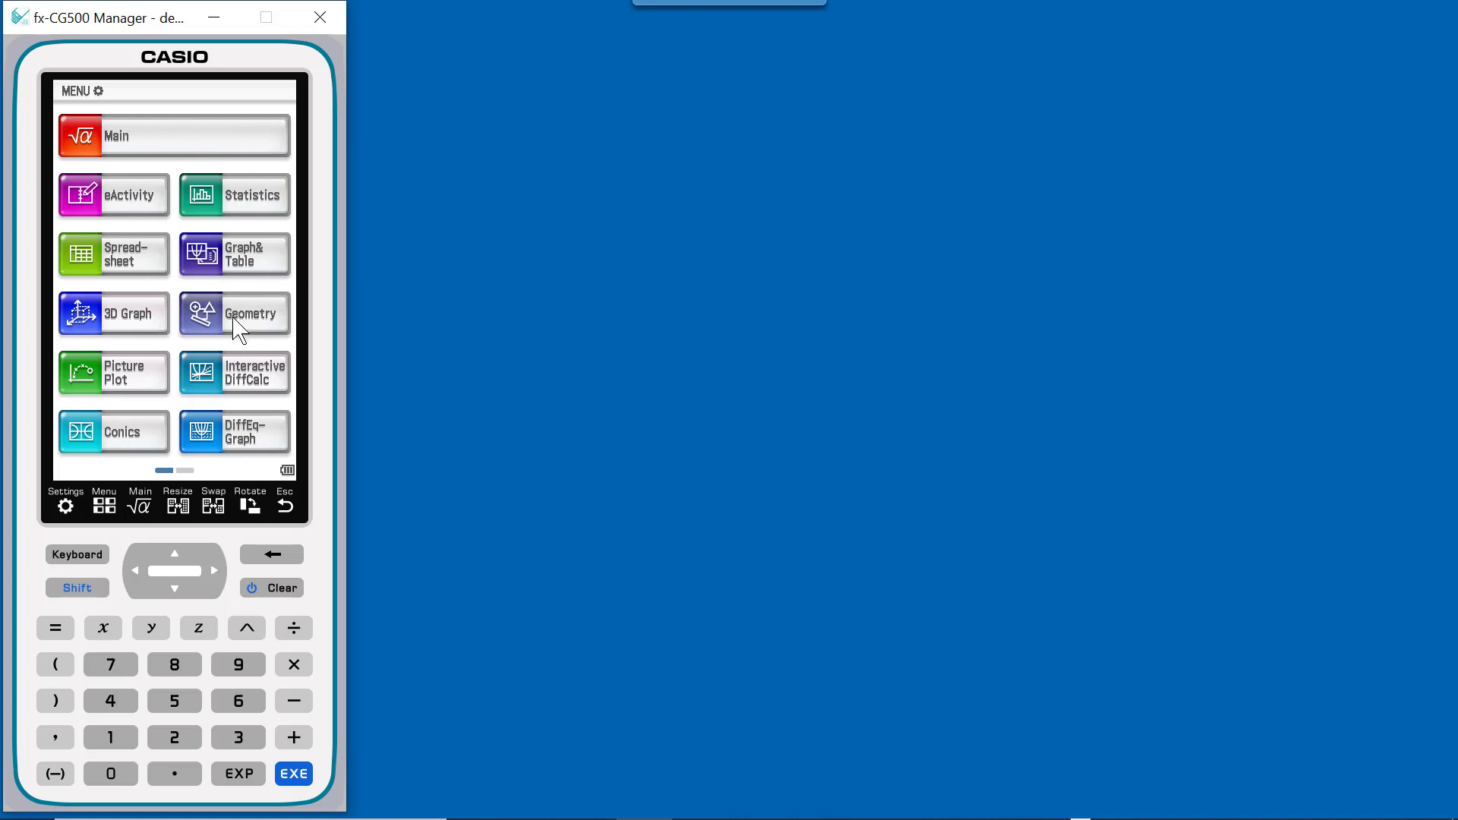
click(233, 318)
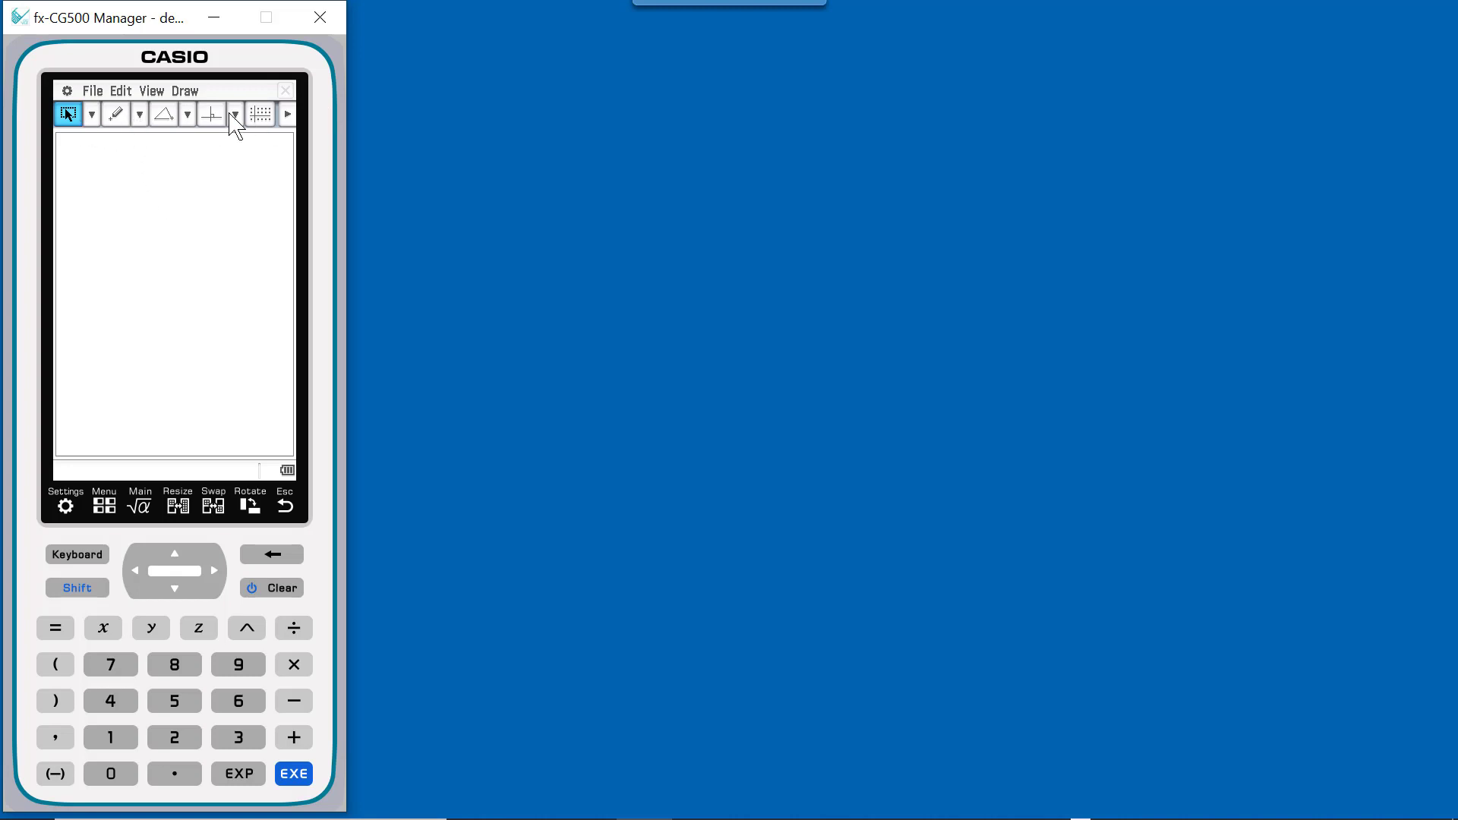
Choose the second triangle tool from the polygon drawing tools.
click(140, 114)
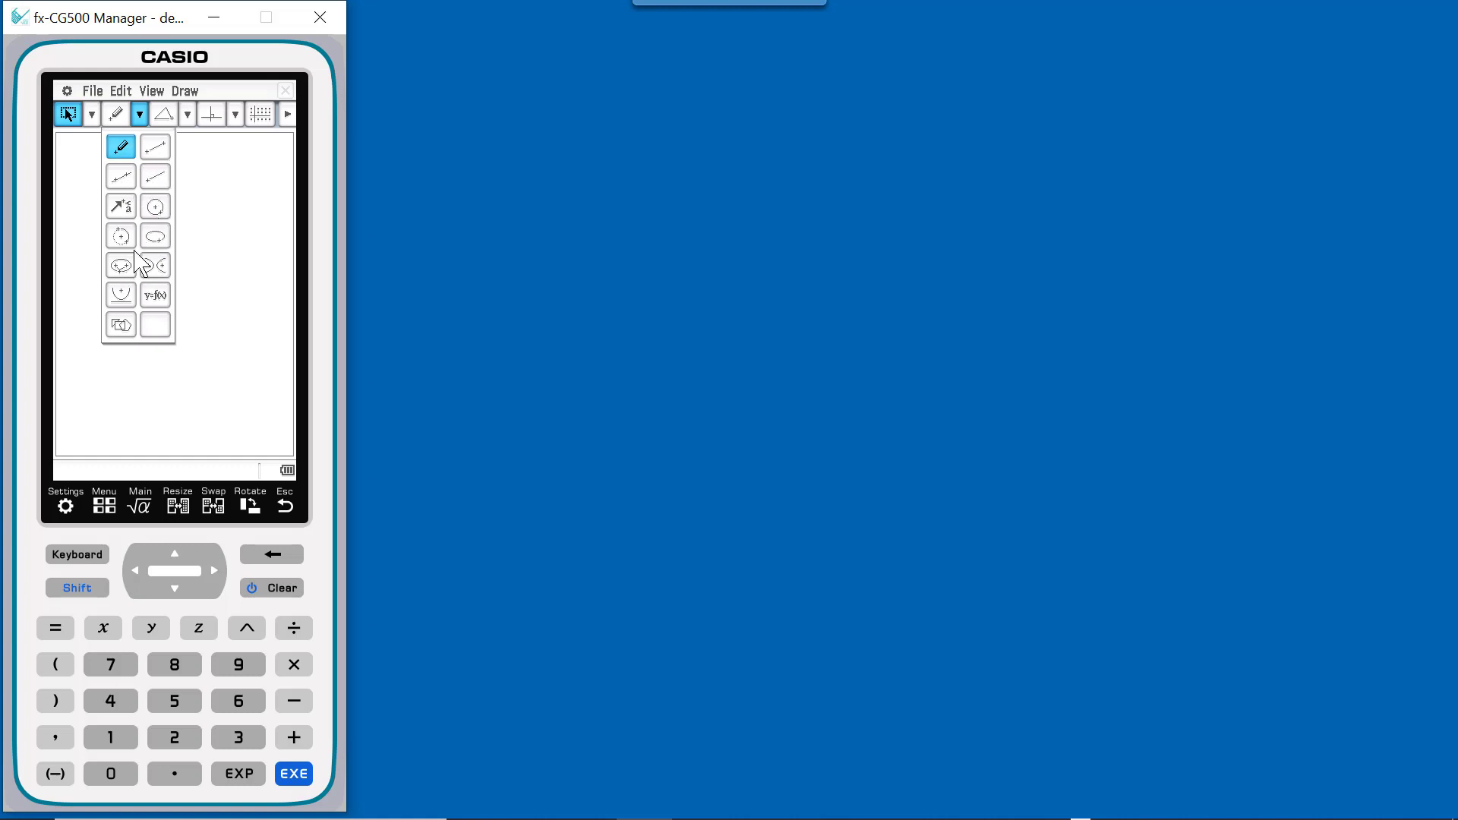
click(187, 115)
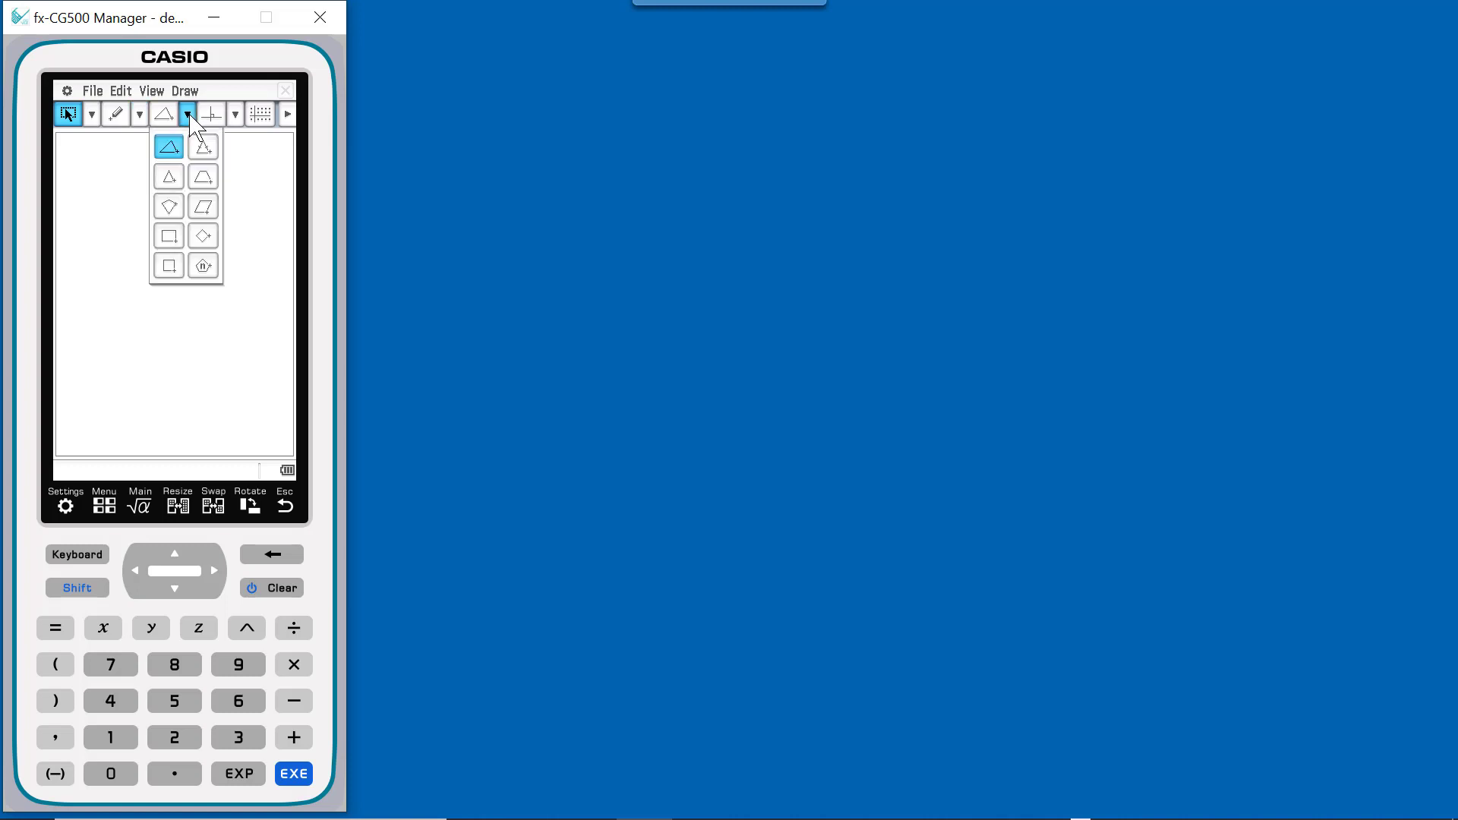
click(206, 151)
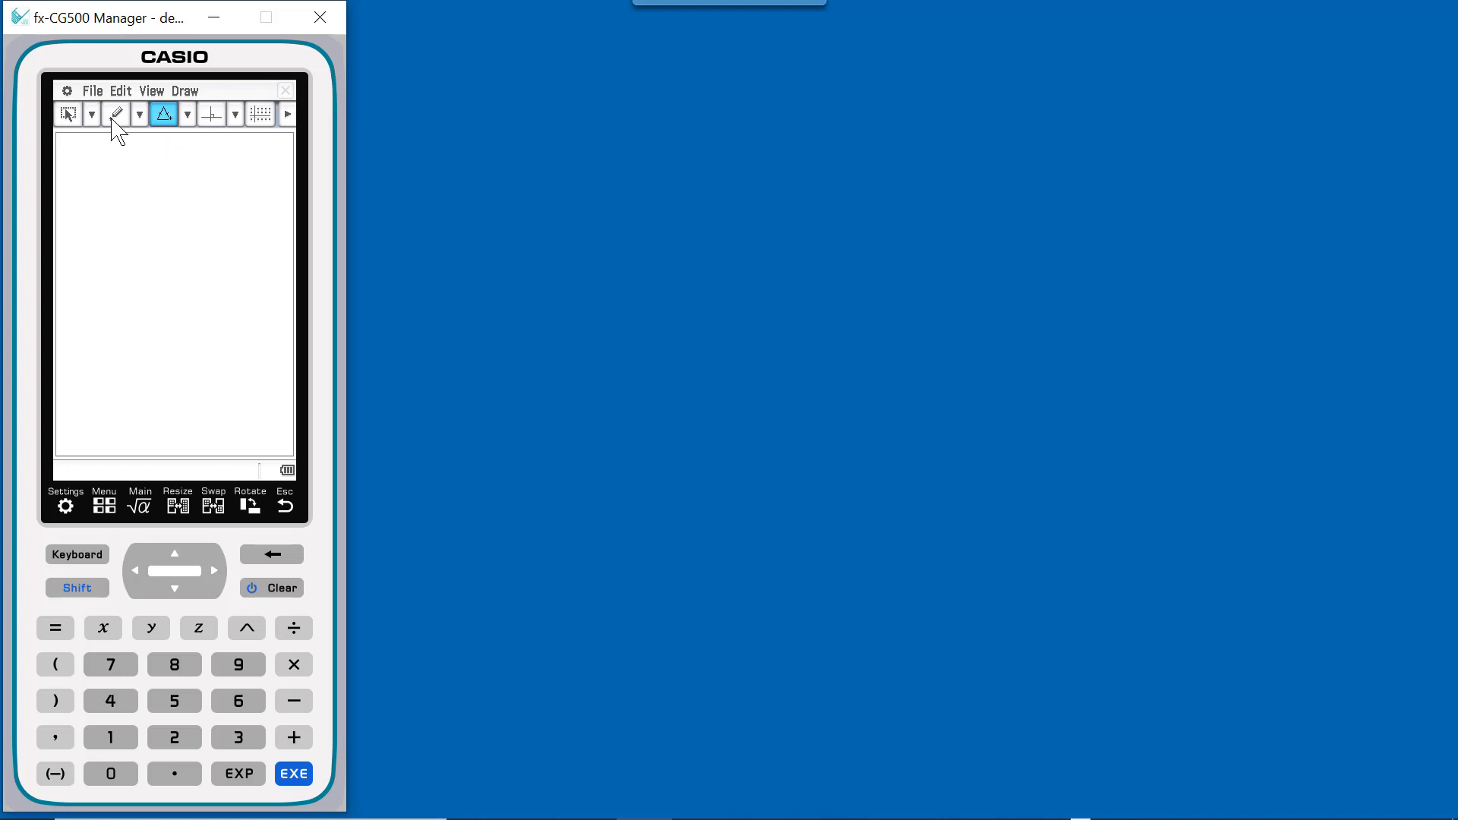
Draw segment AB with the line segment tool by placing points A and B.
click(139, 117)
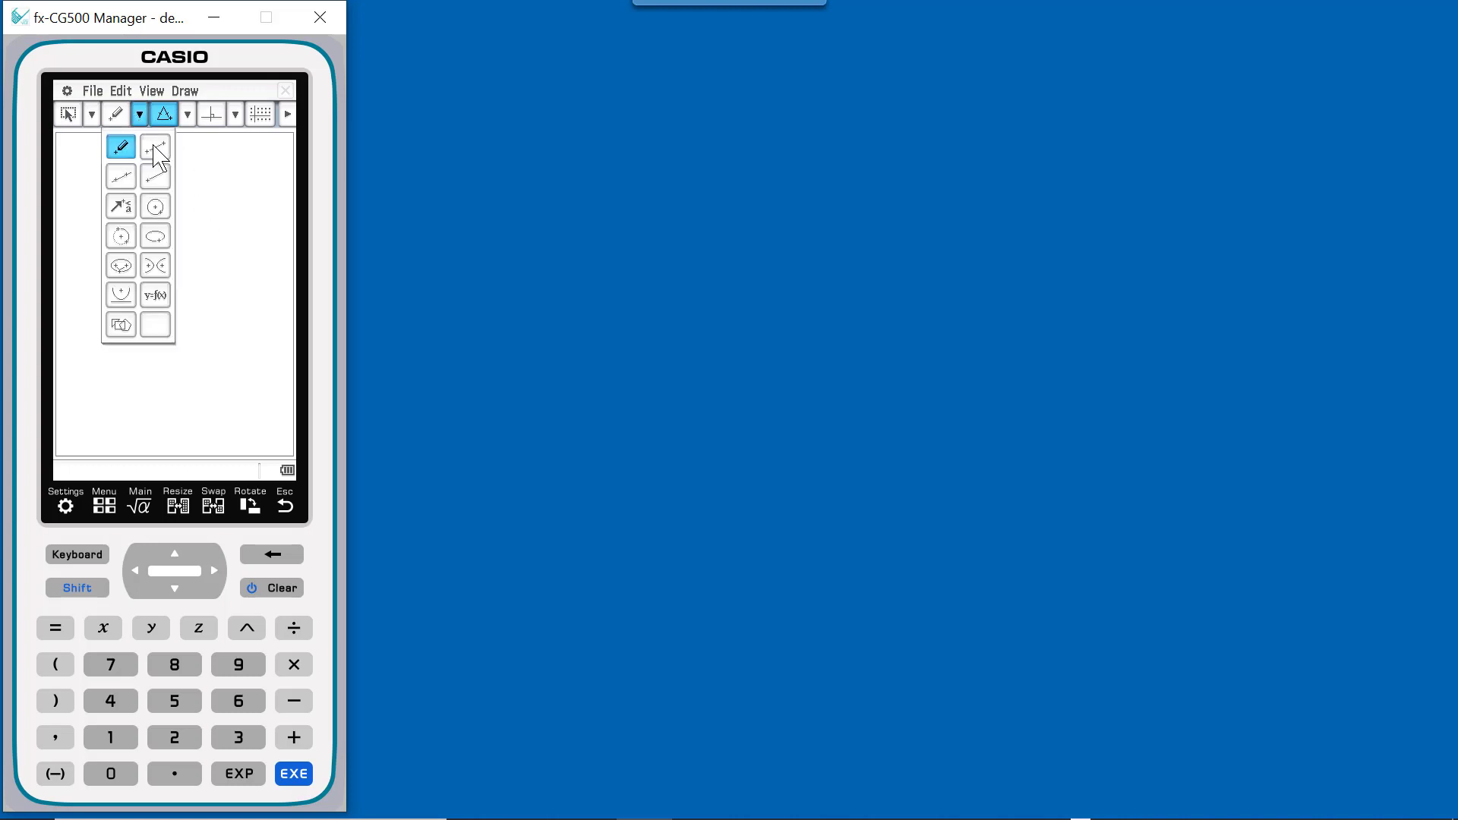
click(155, 147)
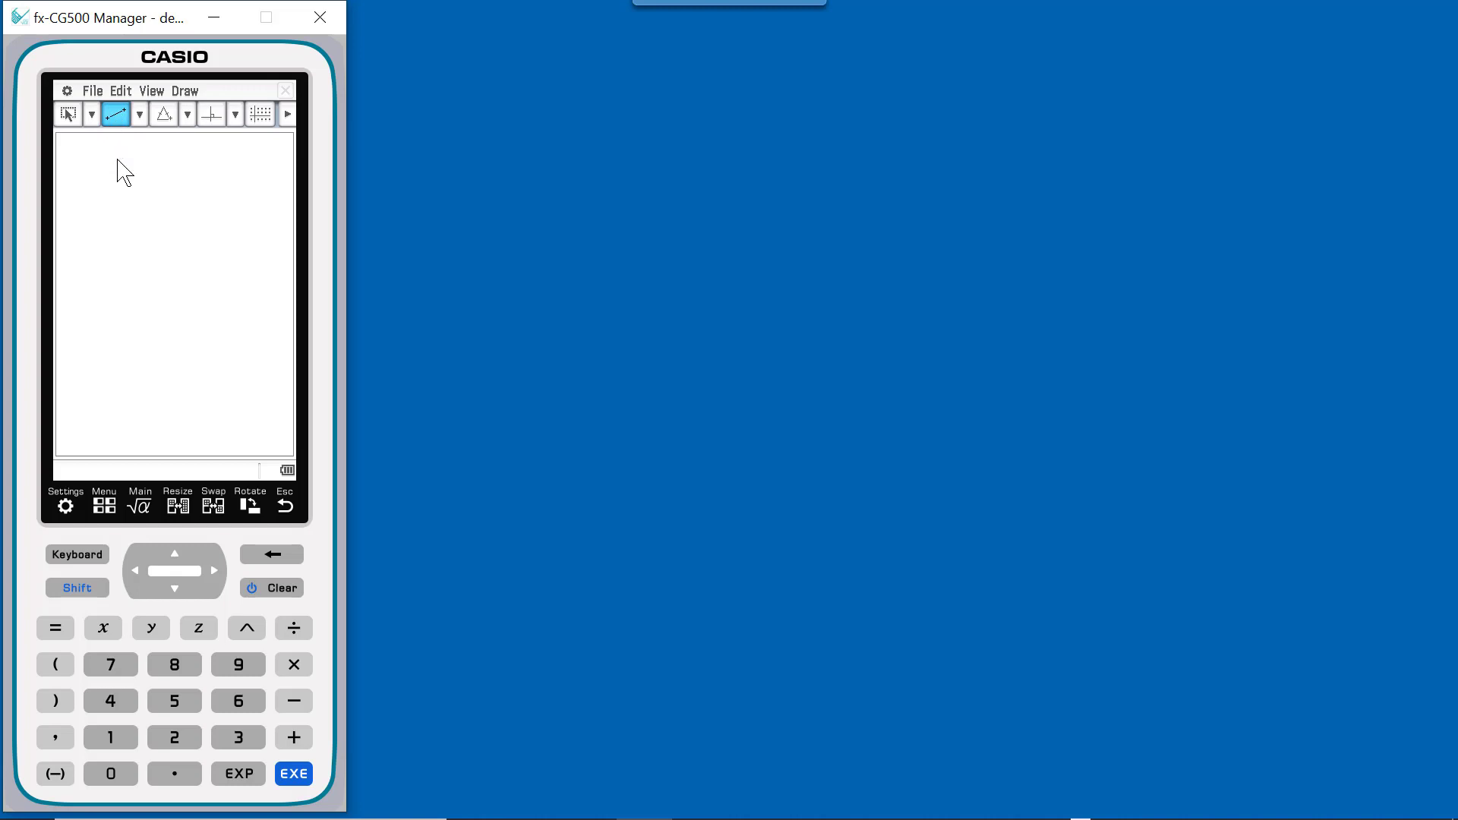
click(129, 318)
click(182, 195)
click(67, 114)
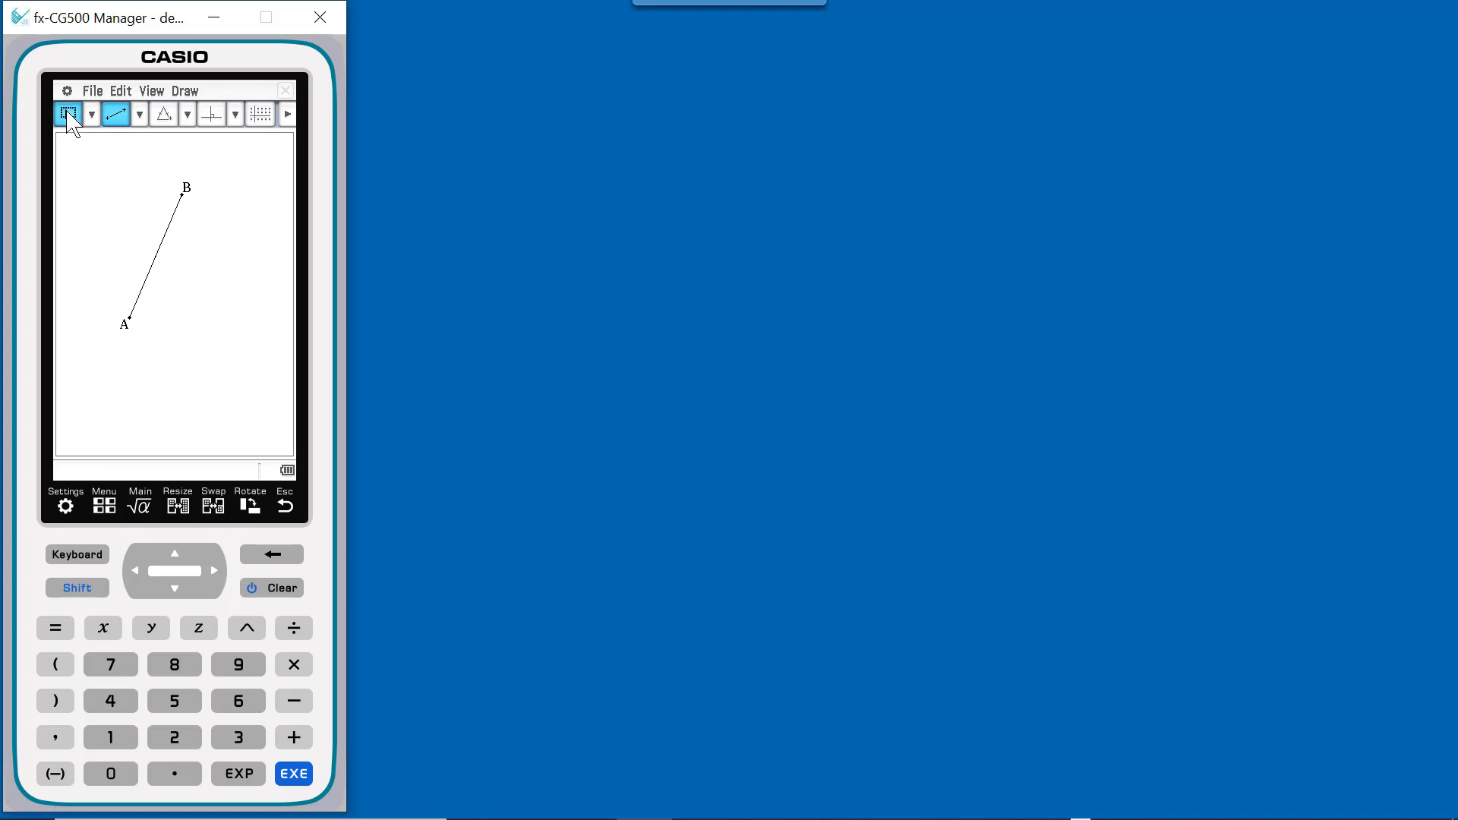
Select AB and add its length label via Draw > Measurement > Length.
click(186, 91)
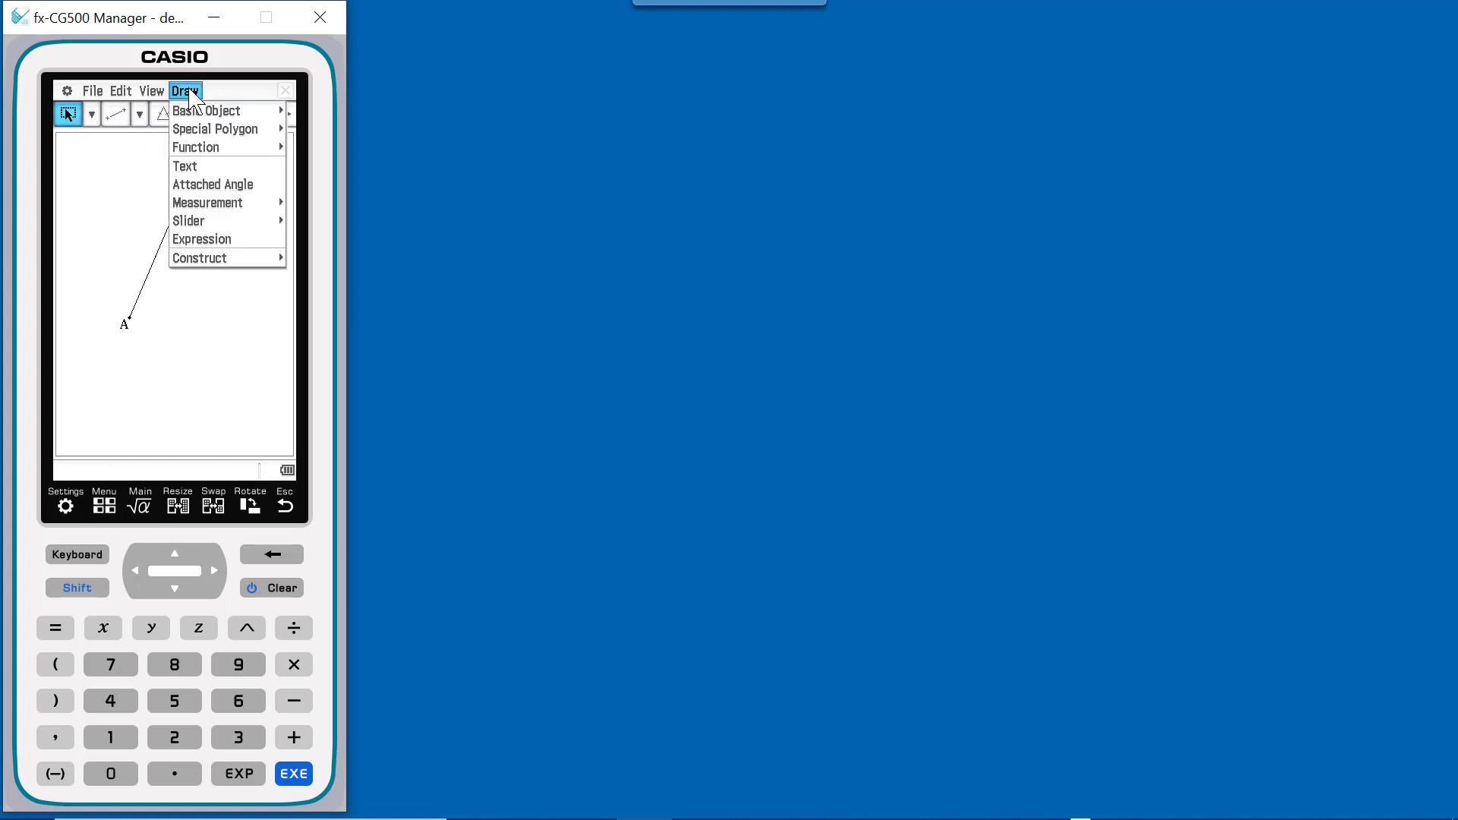
click(211, 203)
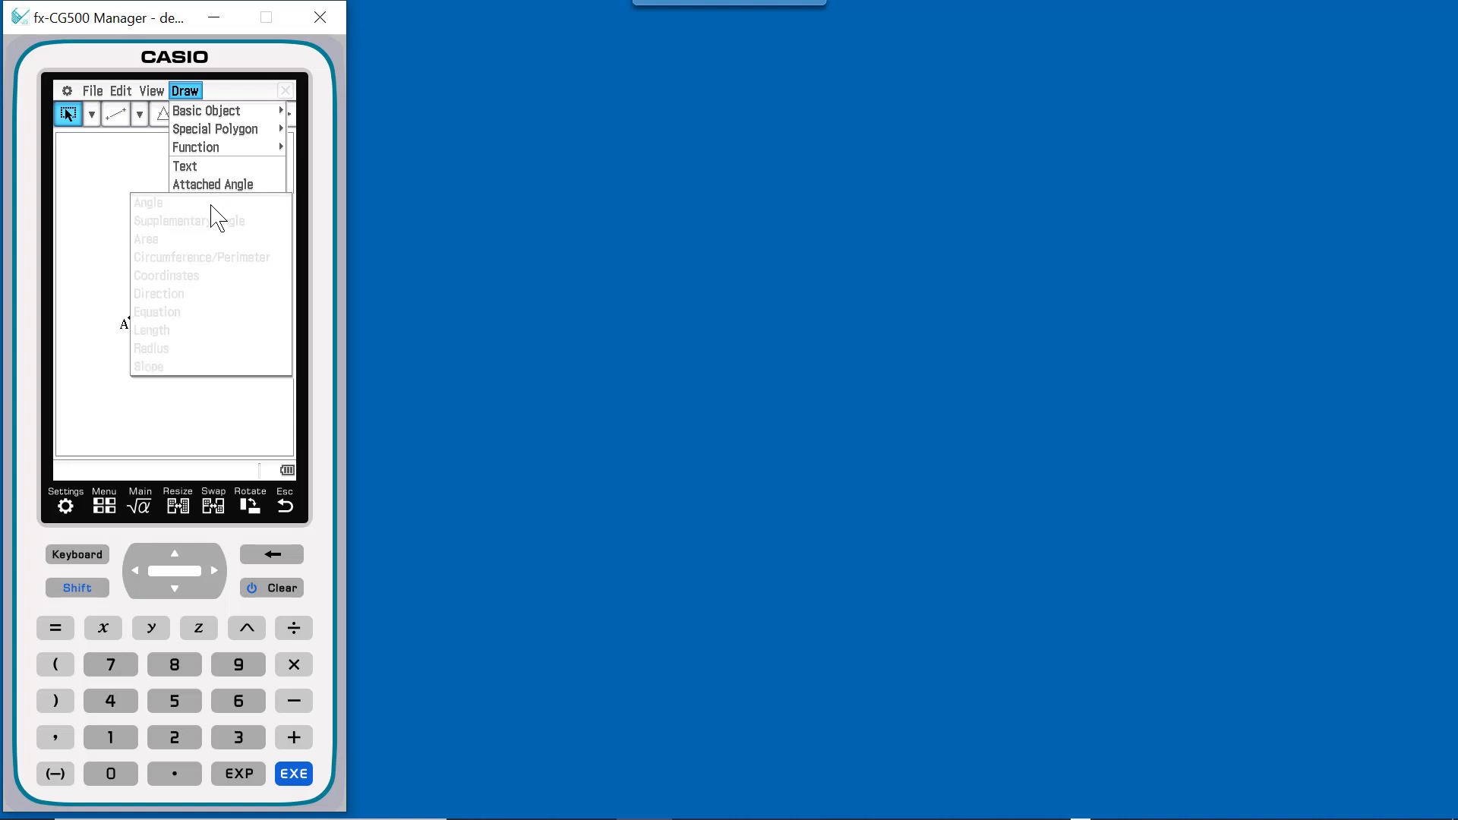
click(94, 209)
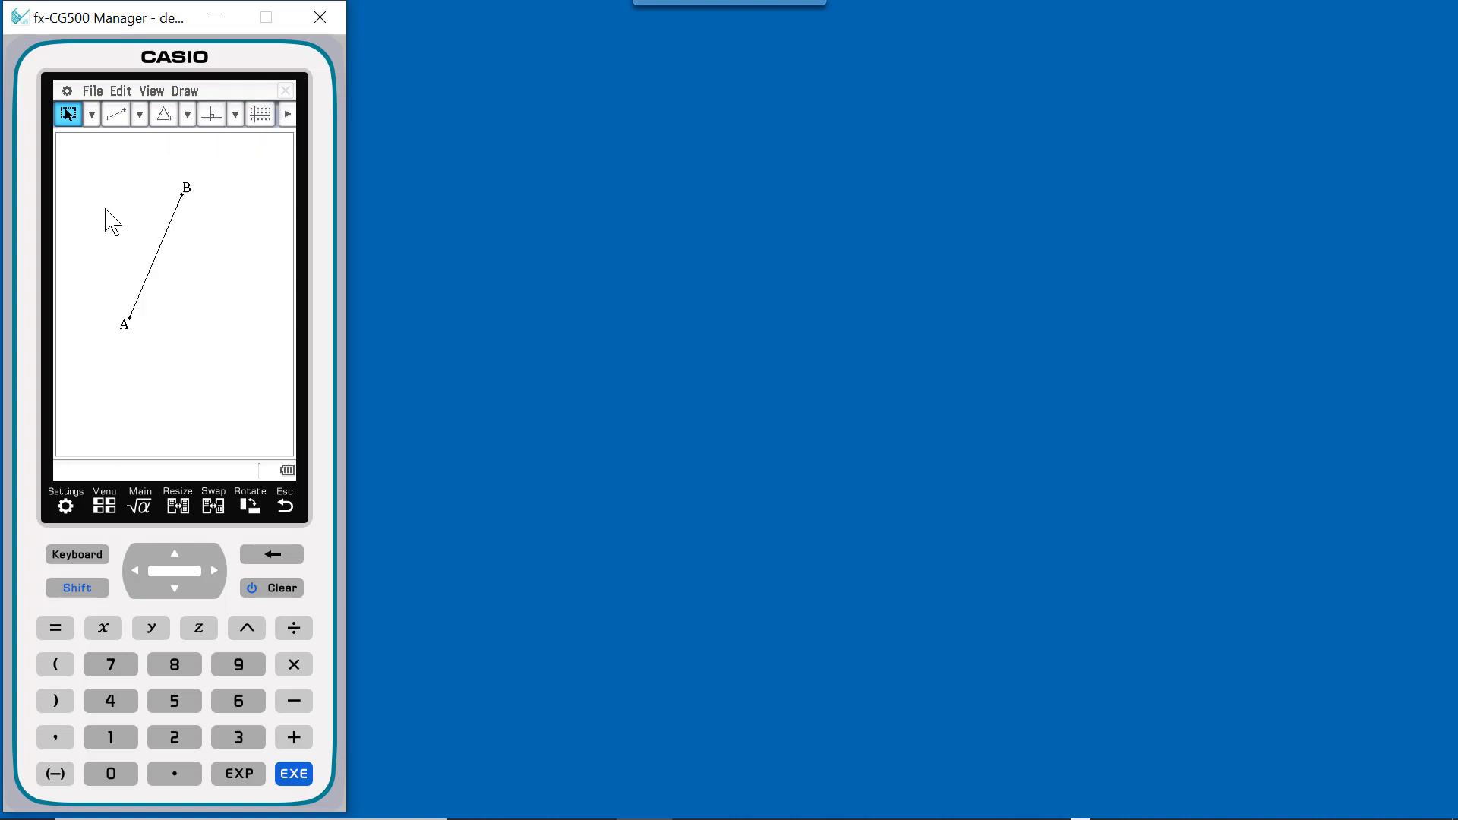
click(158, 252)
click(186, 91)
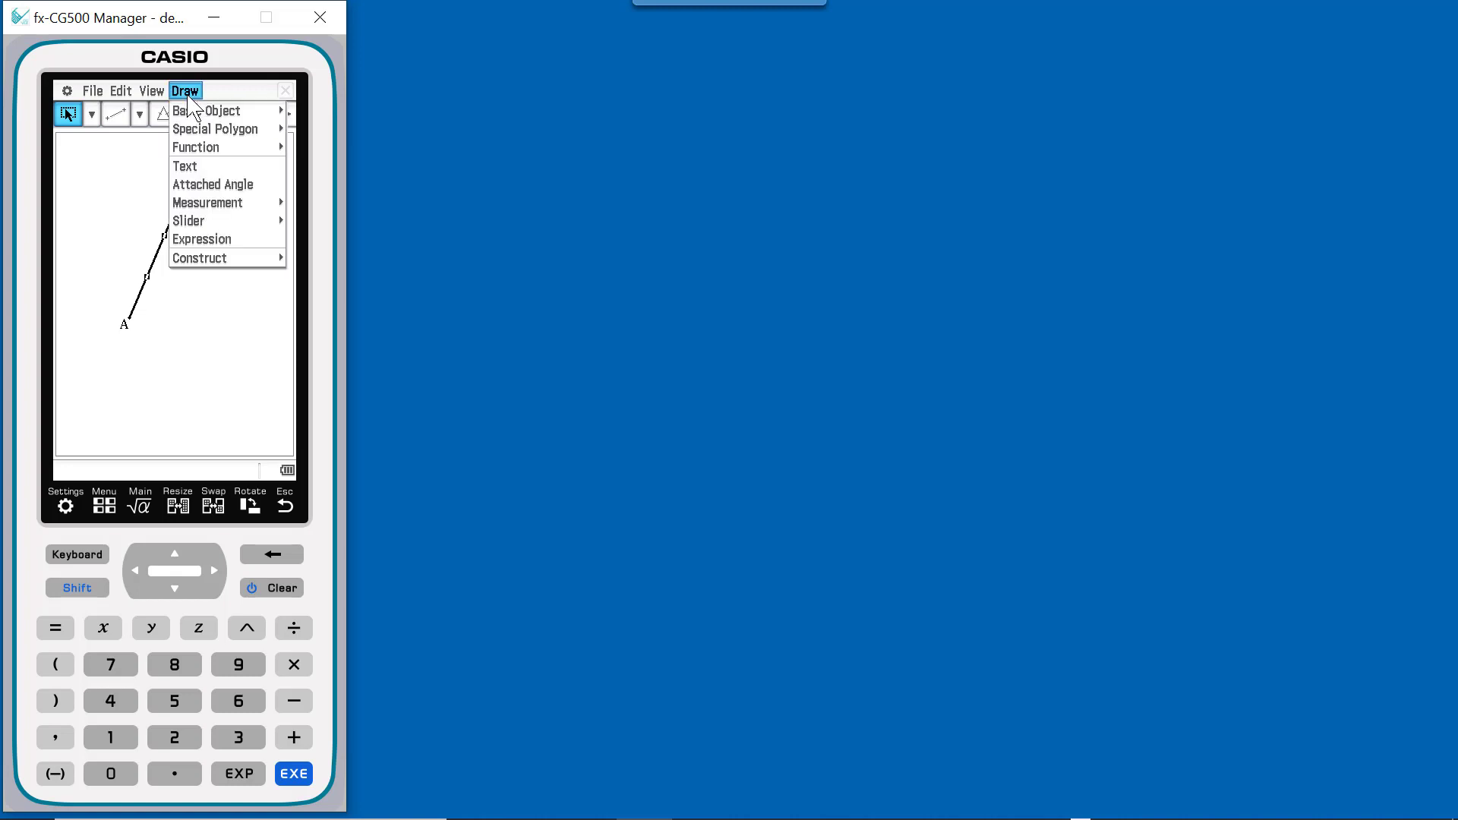
click(205, 204)
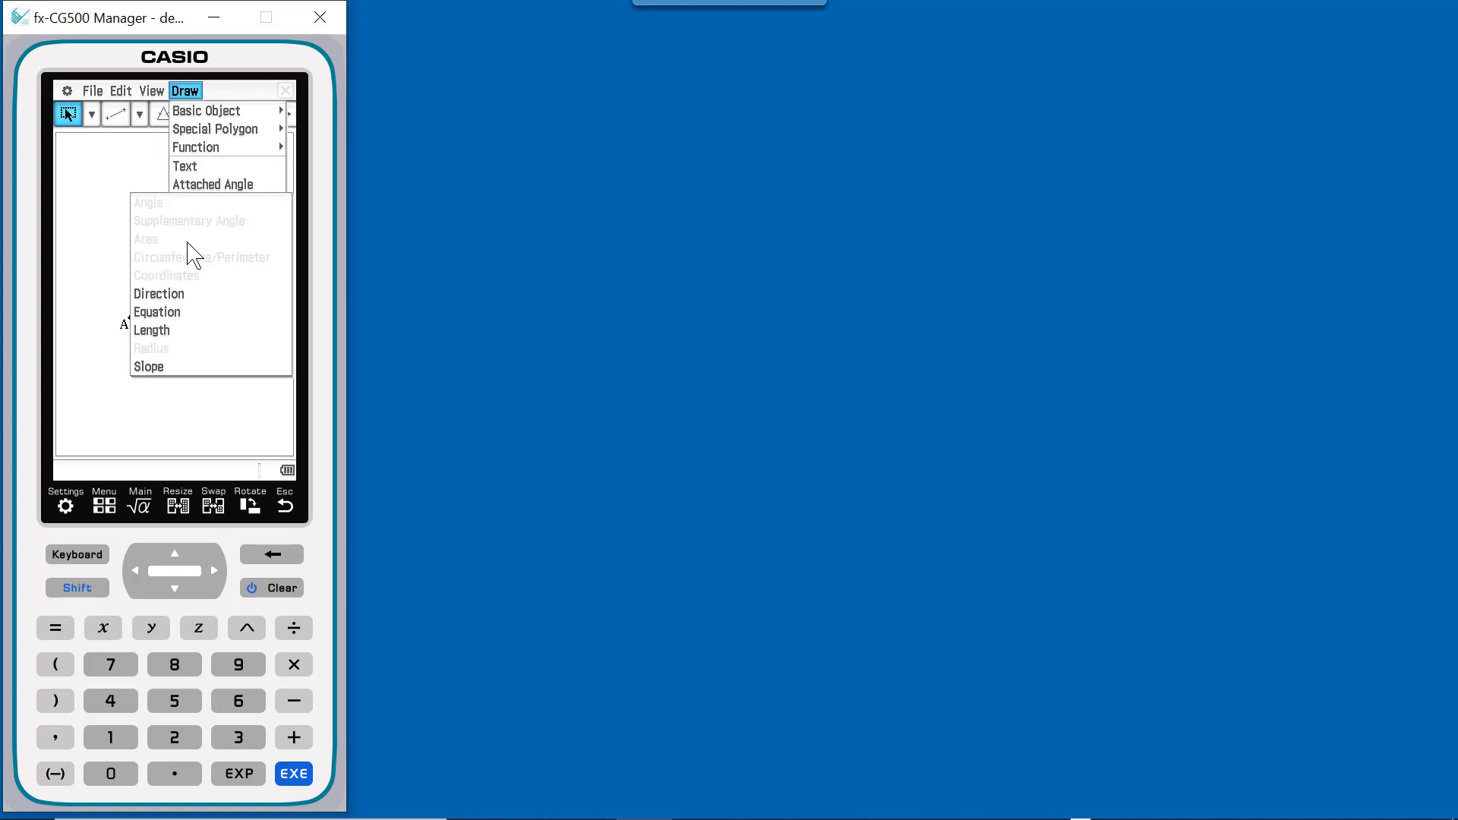
click(168, 331)
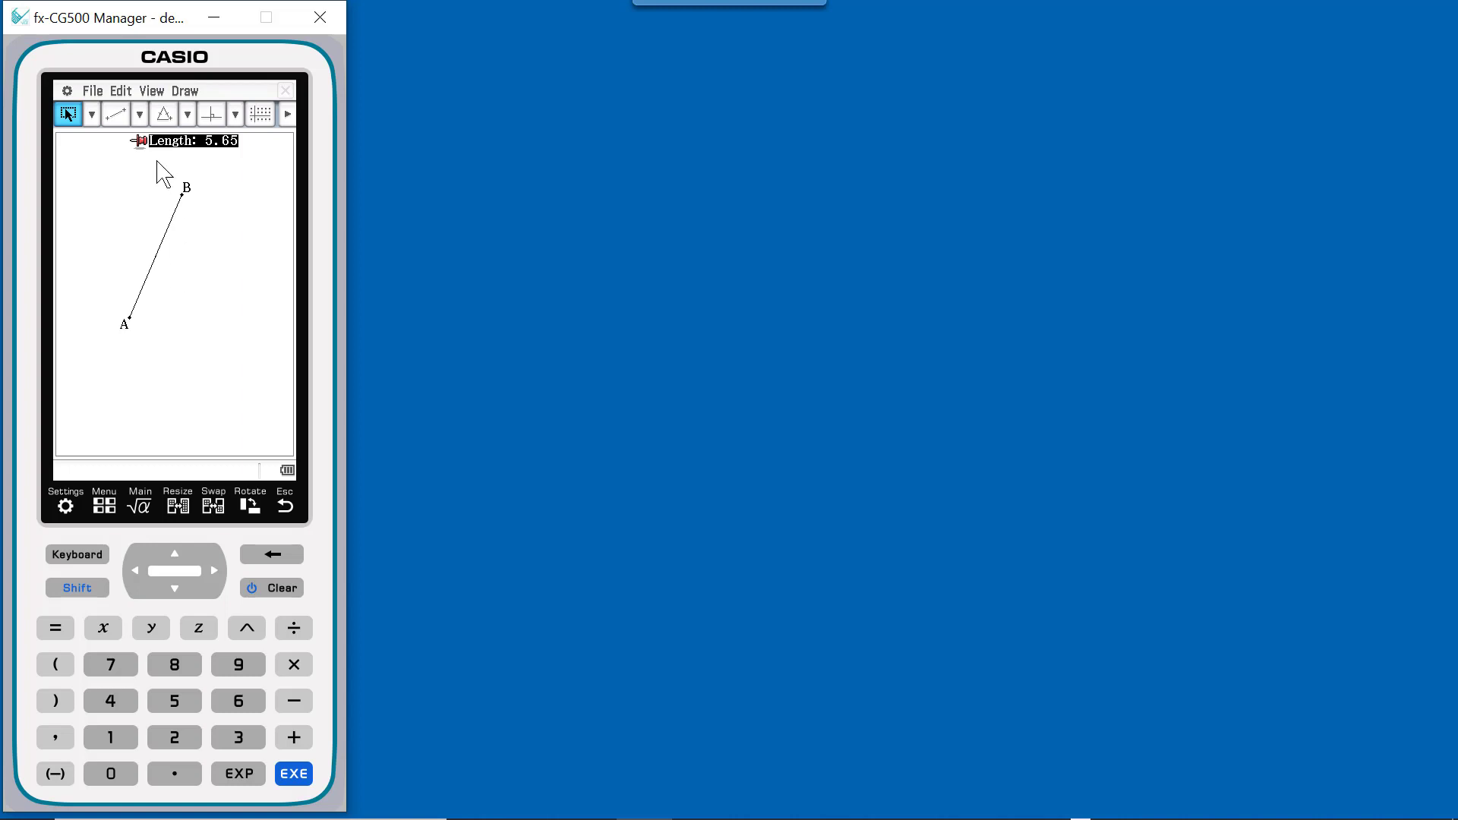
click(201, 231)
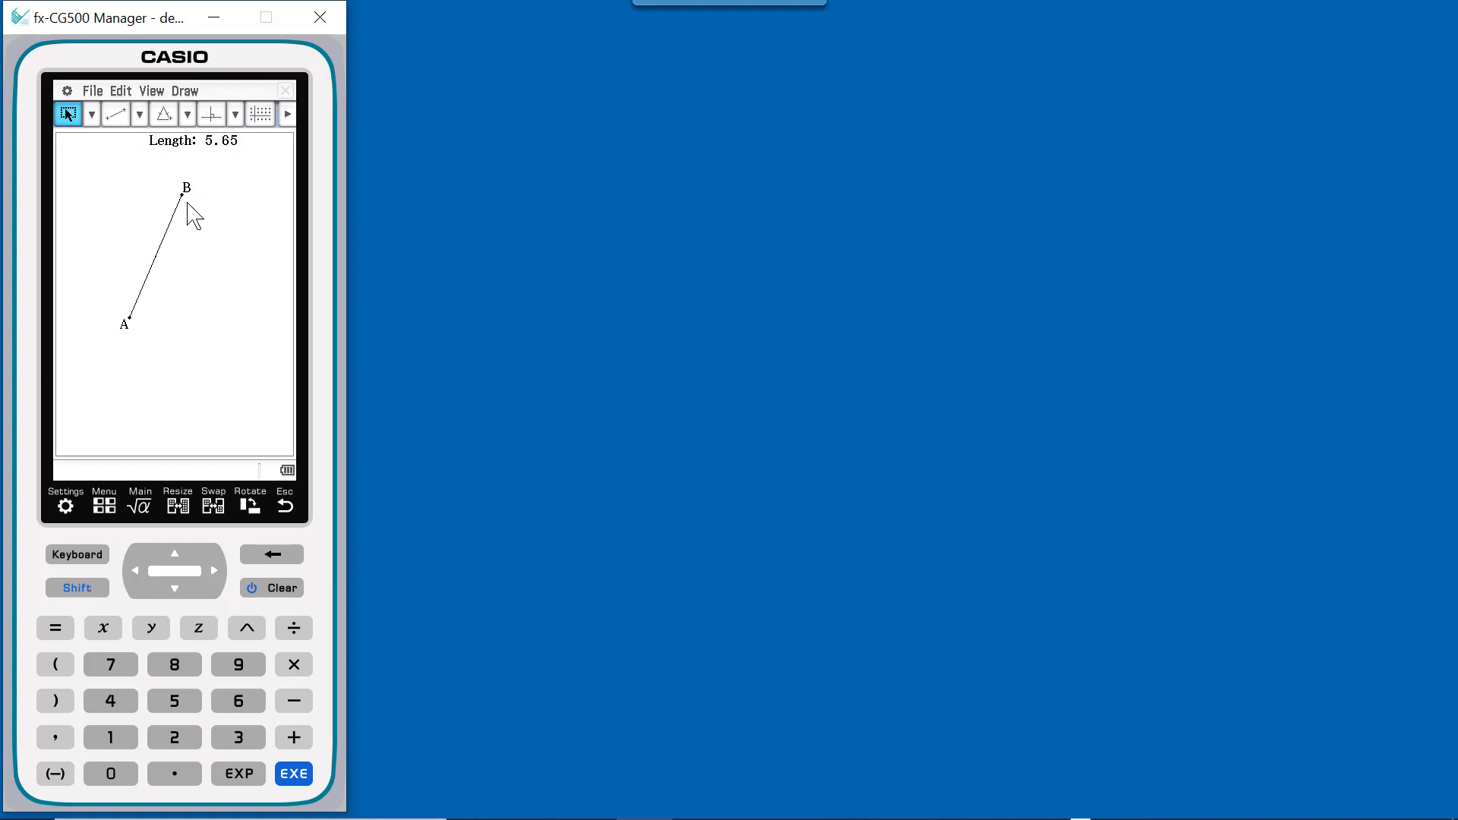
Move point B until segment AB's length reads 5.38.
click(181, 196)
click(271, 206)
click(203, 213)
click(288, 114)
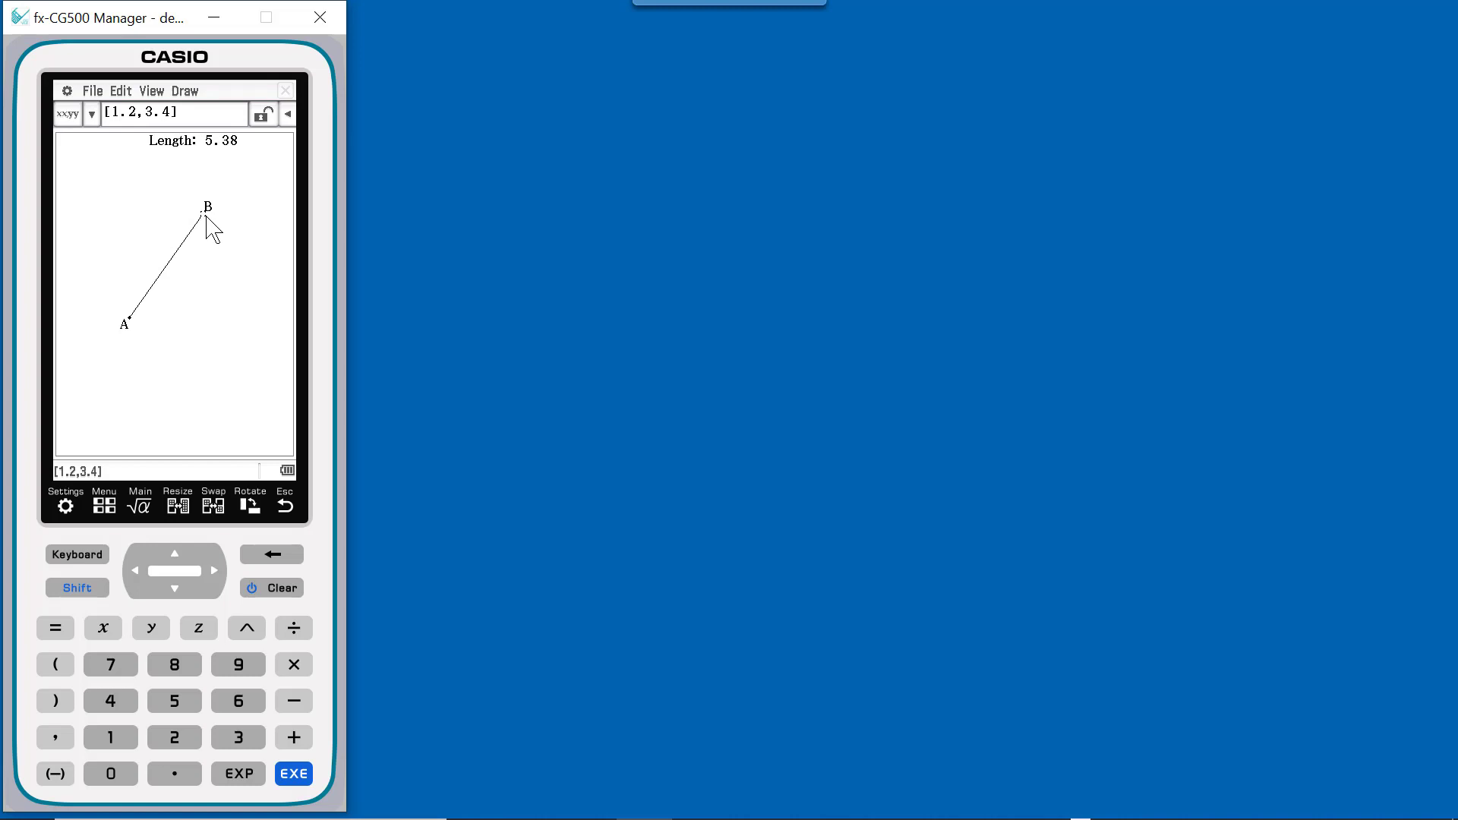
click(218, 255)
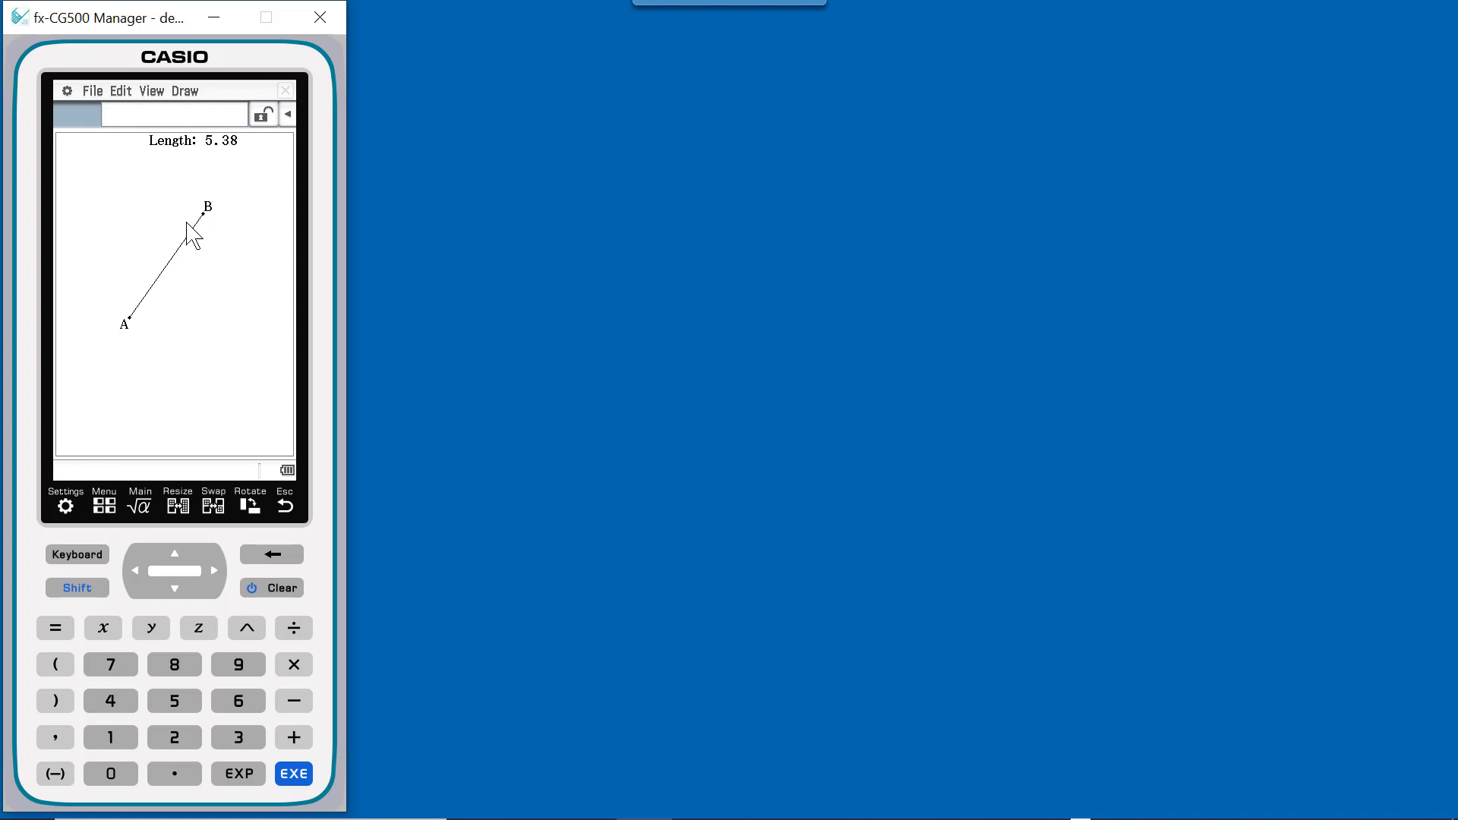
Replace AB's length 5.382379 with 6 in the measurement box.
click(179, 254)
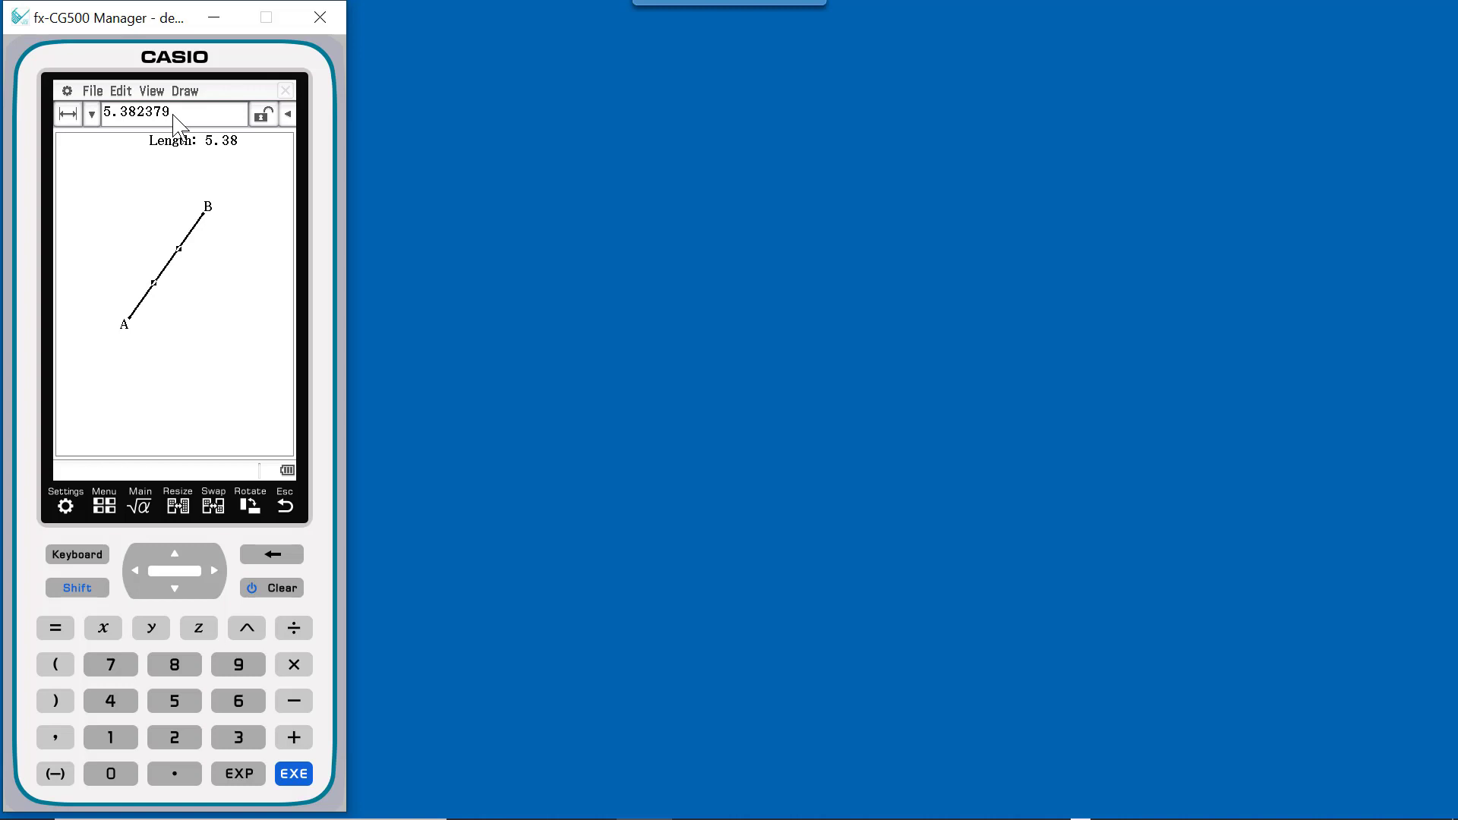
click(174, 115)
text(6)
key(Return)
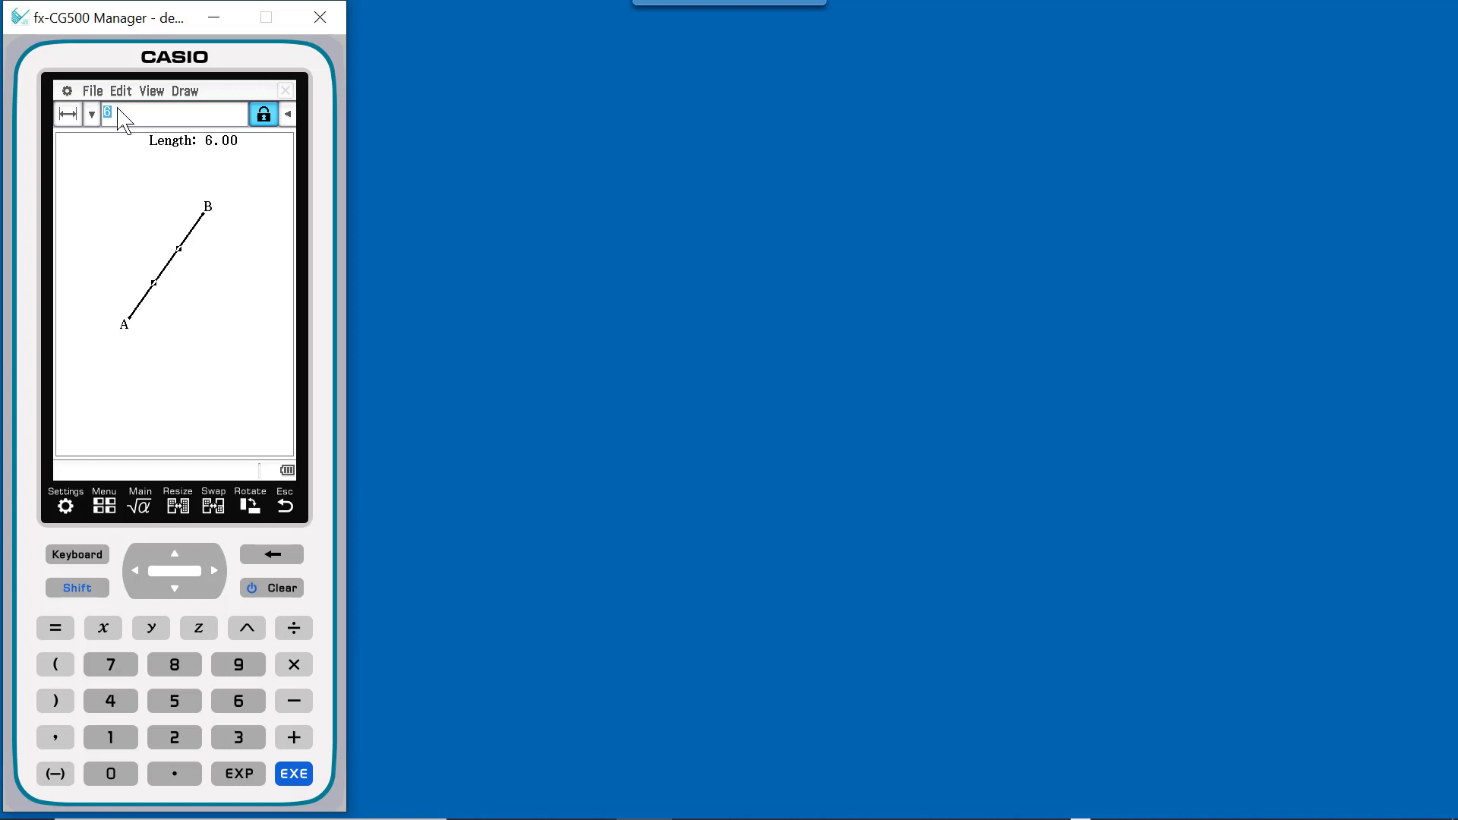
Toggle the lock on AB's length, leaving it unlocked, and deselect the segment.
click(264, 115)
click(266, 122)
click(264, 118)
click(221, 241)
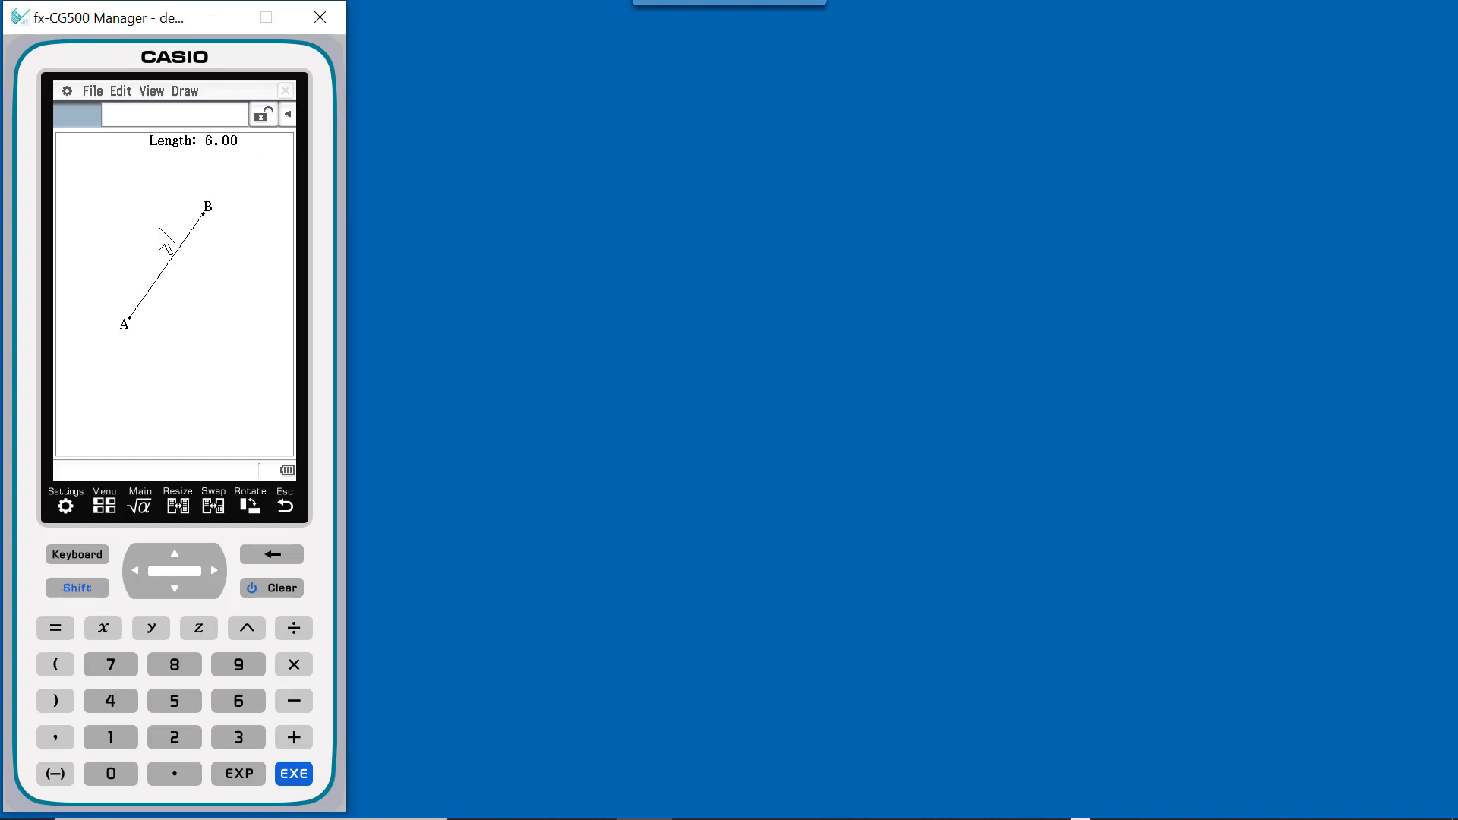
Drag point B lower with AB kept at 6, then lock AB's length at 6.00.
click(162, 277)
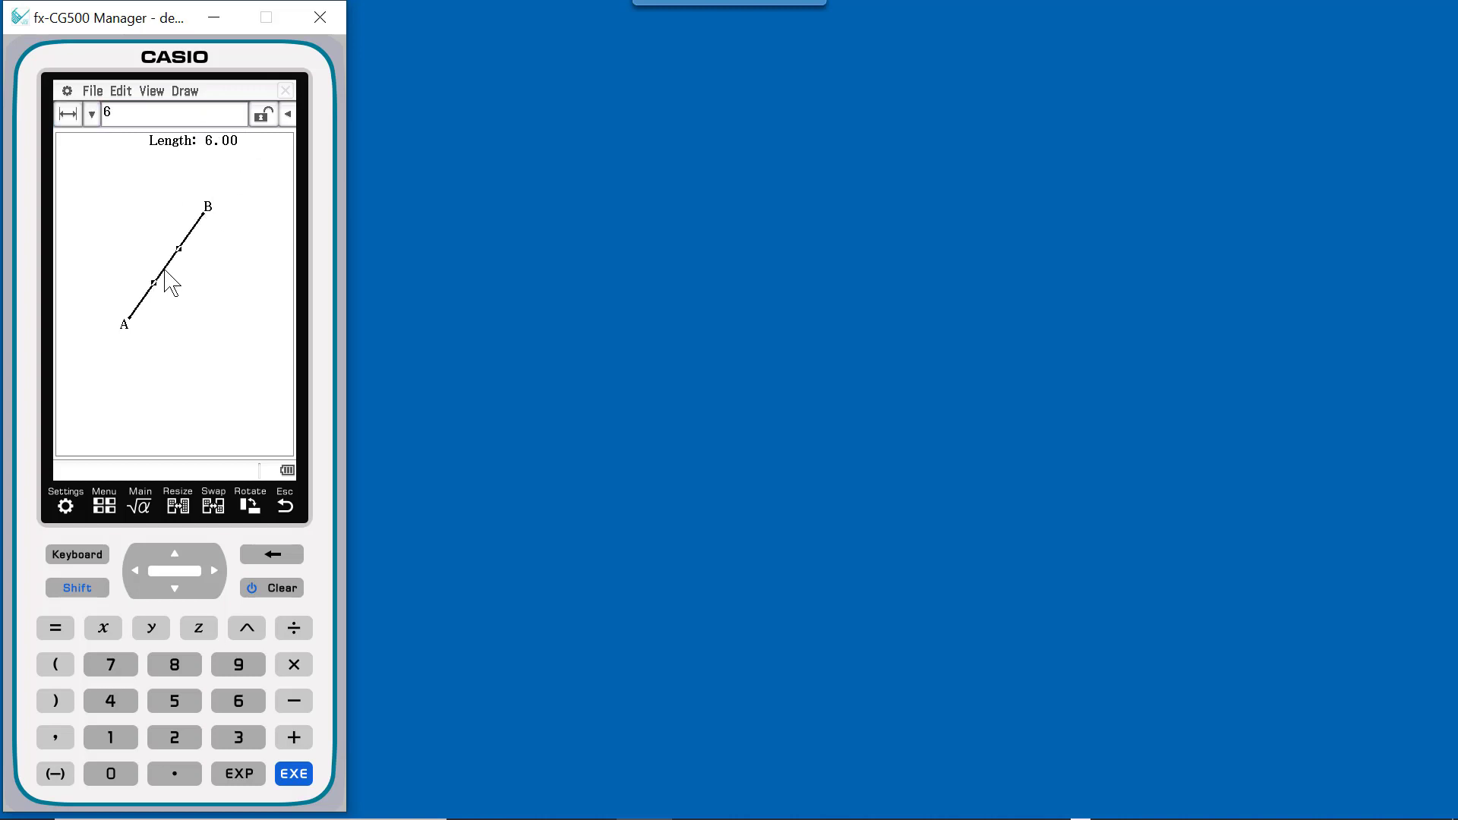
click(265, 117)
click(218, 233)
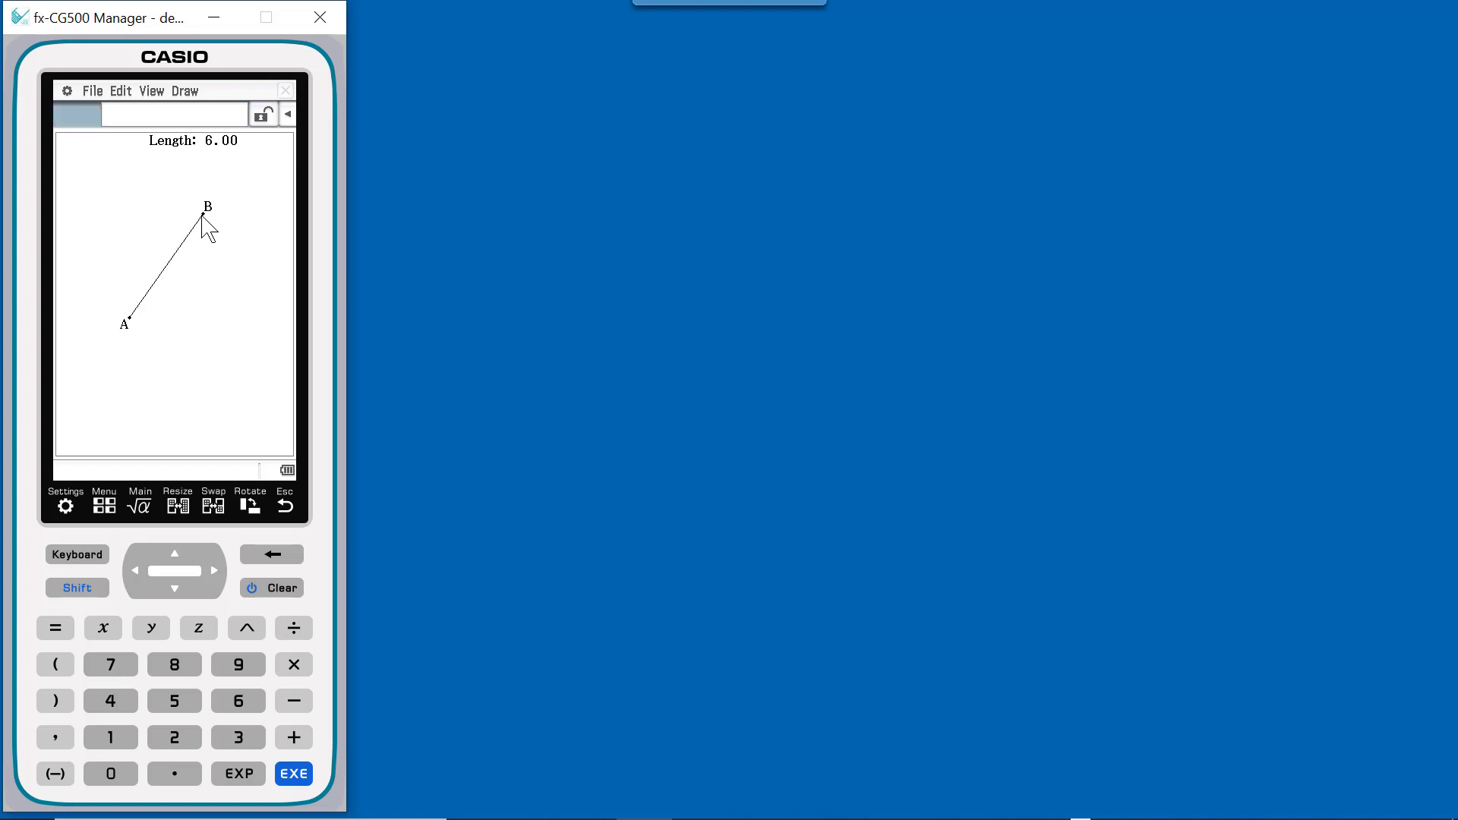
click(203, 217)
drag(203, 216, 222, 287)
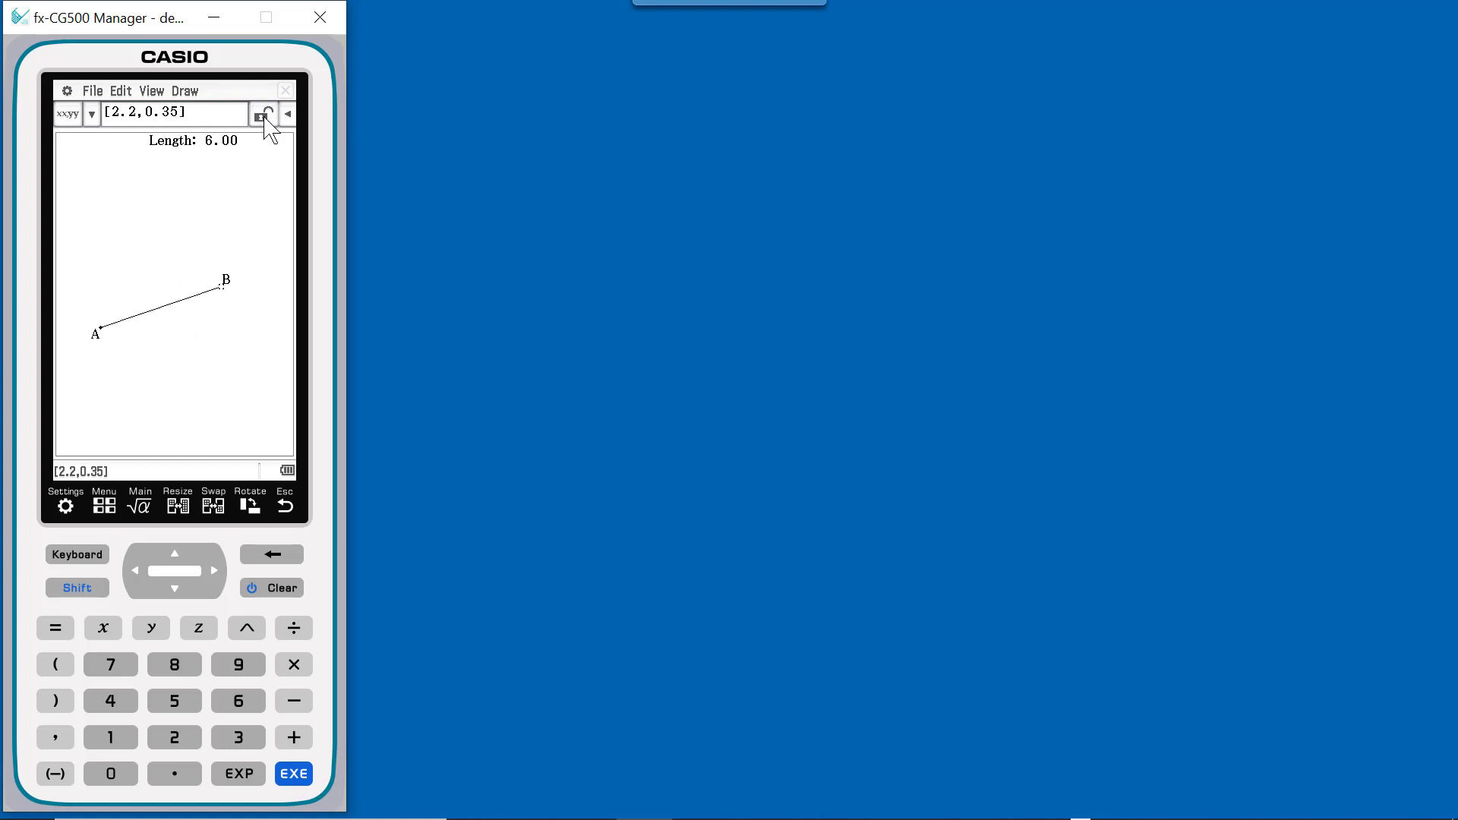
click(167, 307)
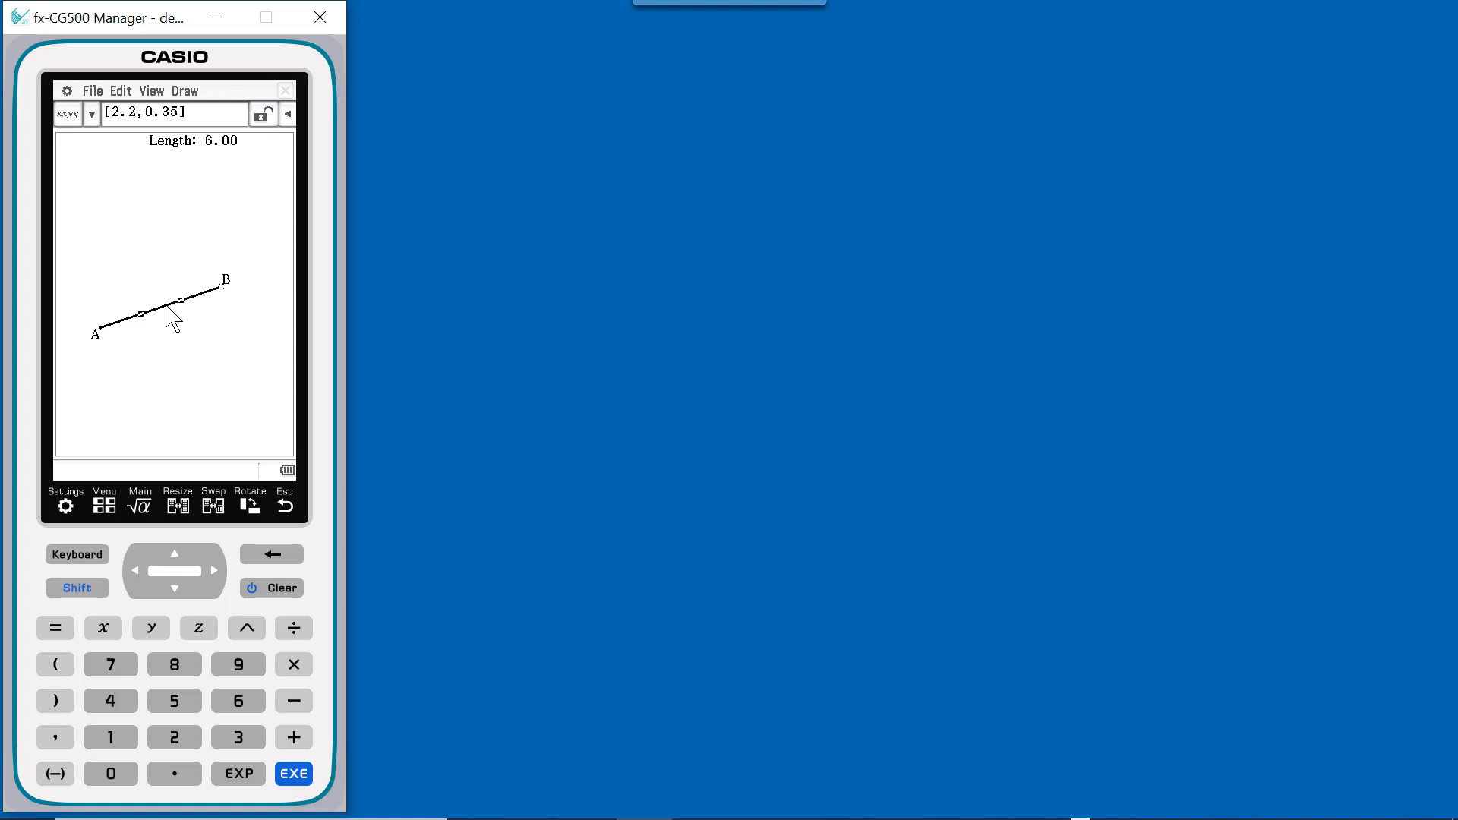
click(262, 116)
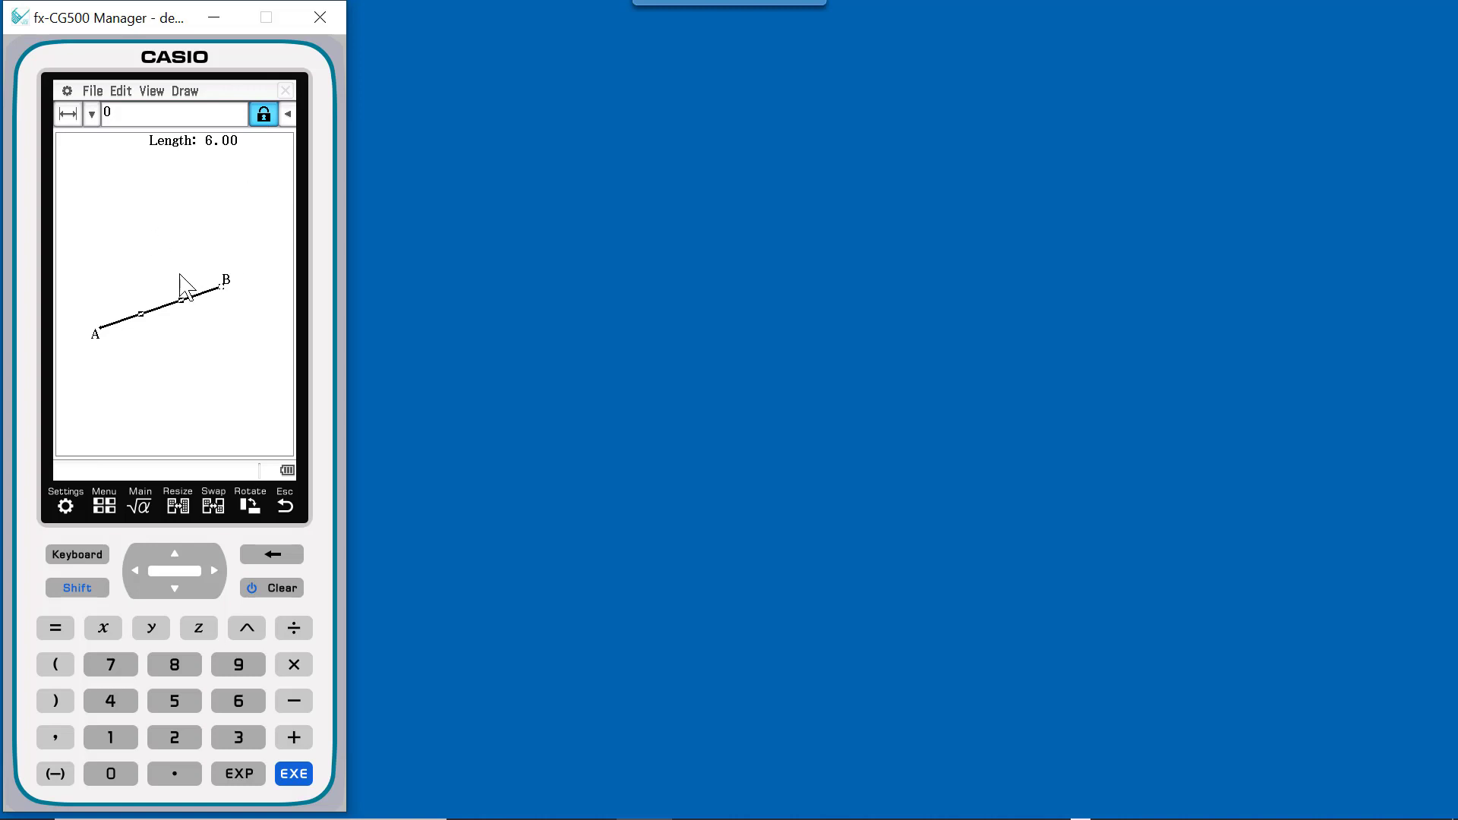
click(245, 219)
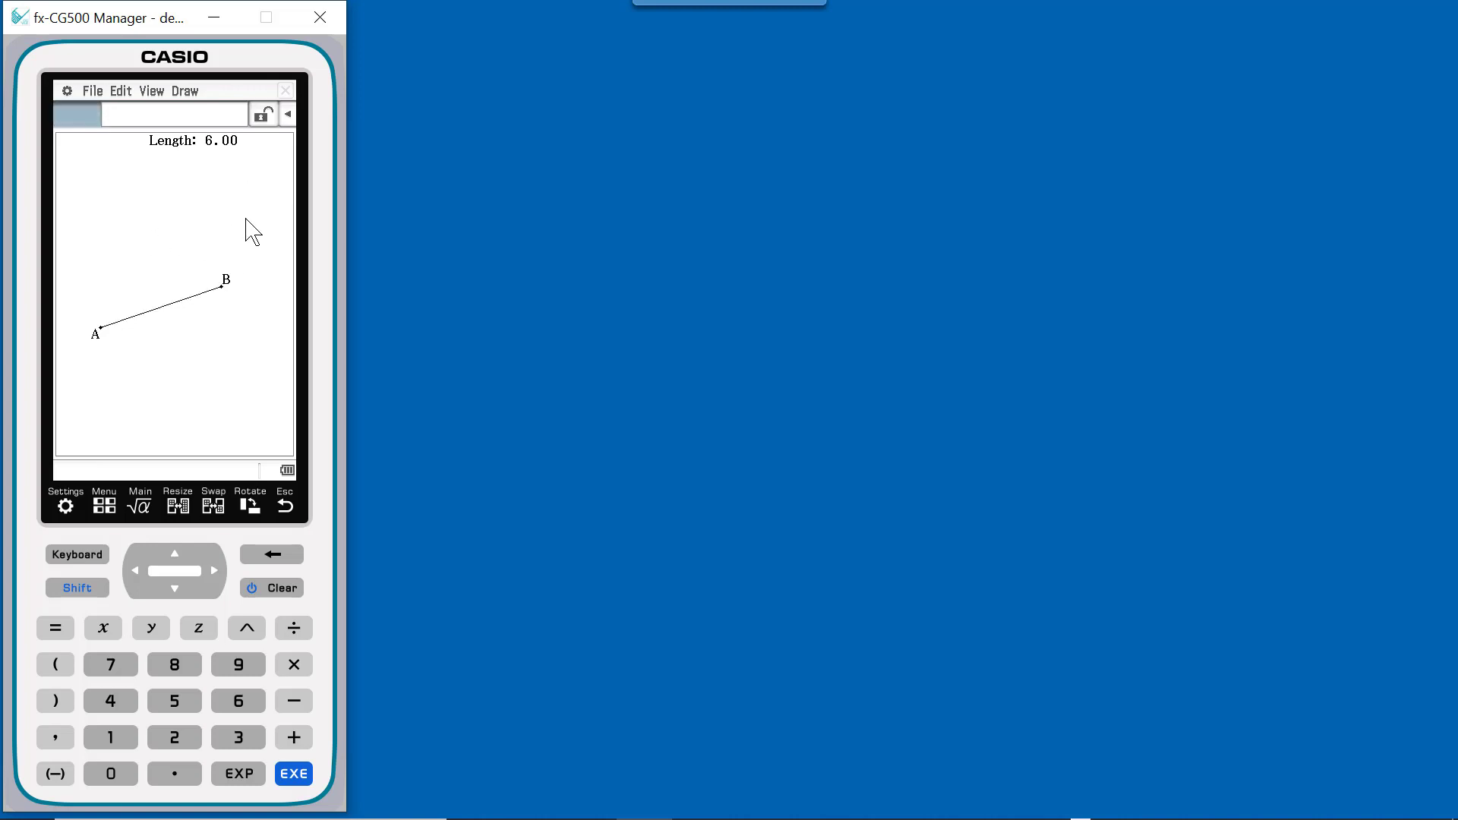
Switch the emulator to Resizable Mode and clear the canvas with File > New.
right_click(320, 410)
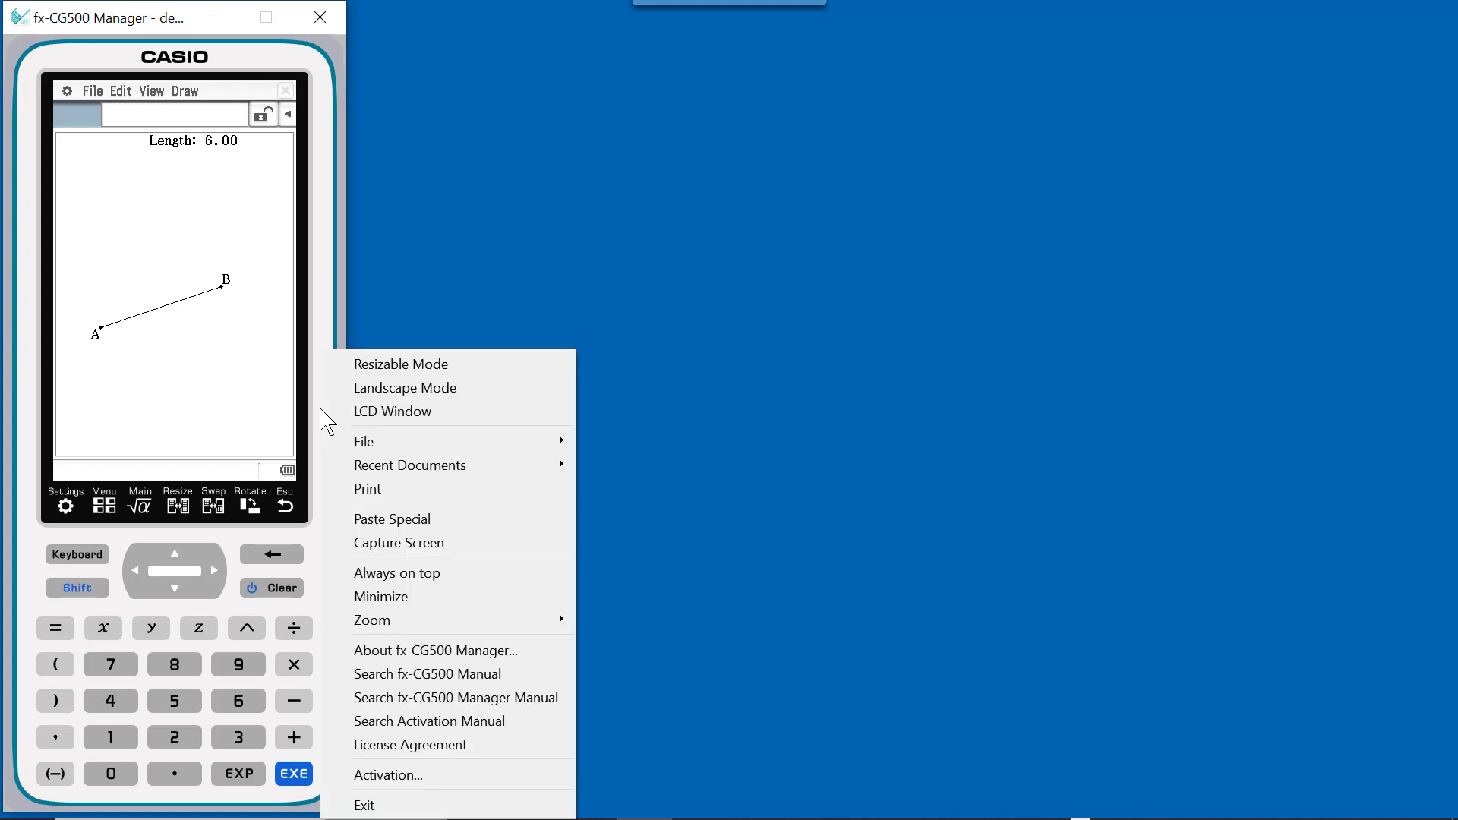
click(418, 368)
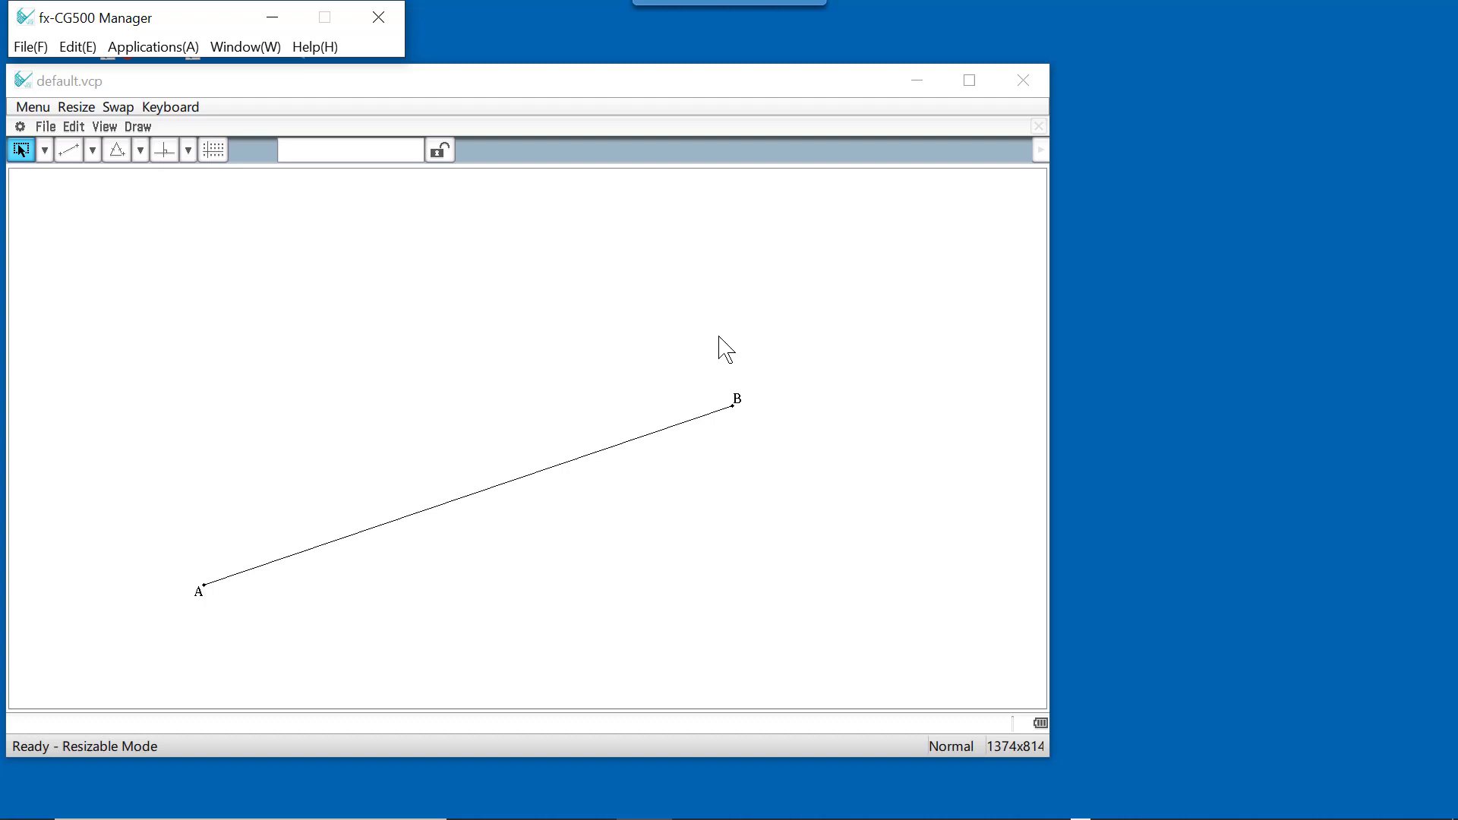
click(56, 126)
click(48, 146)
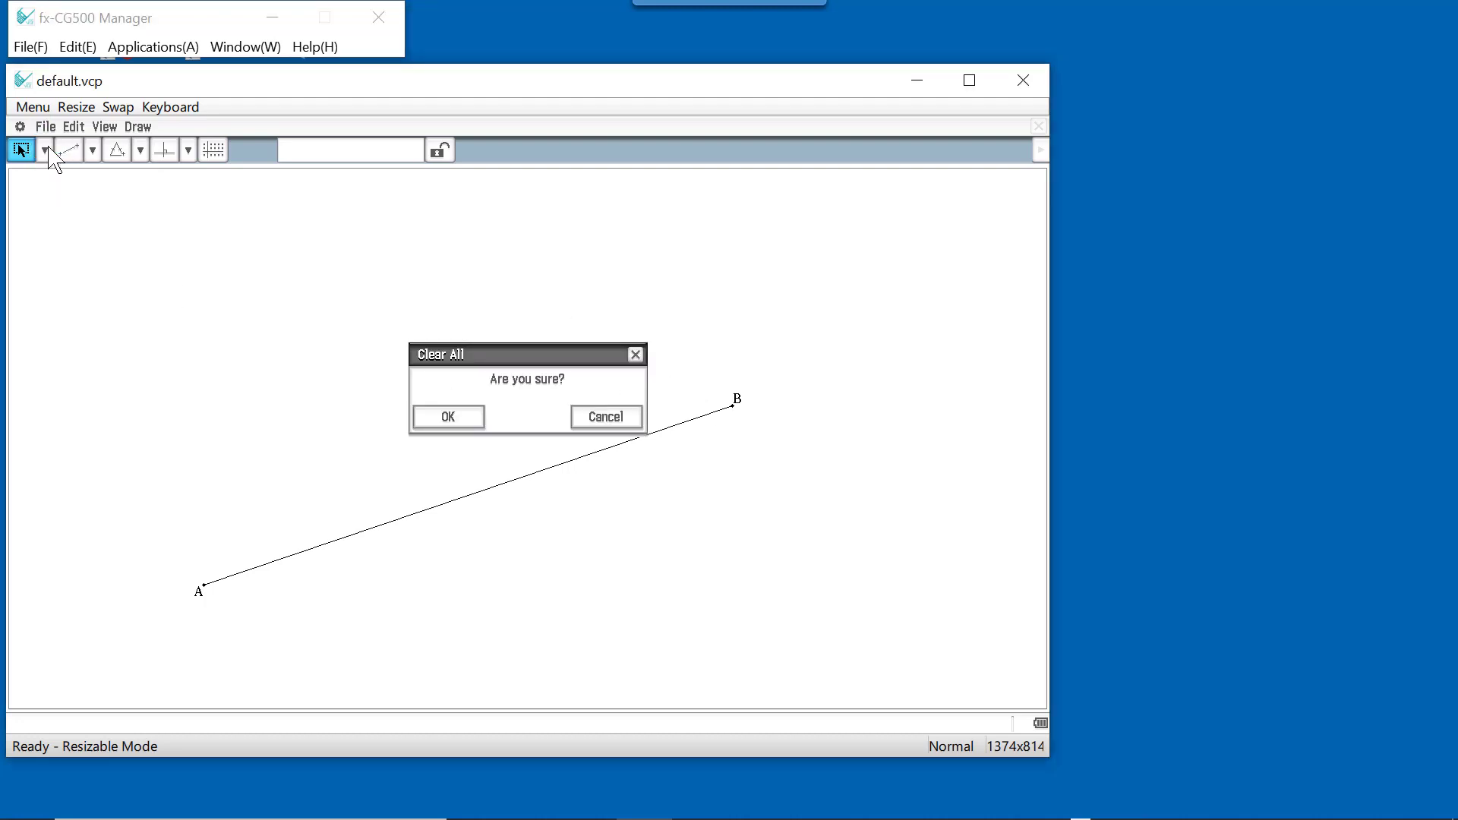
click(458, 422)
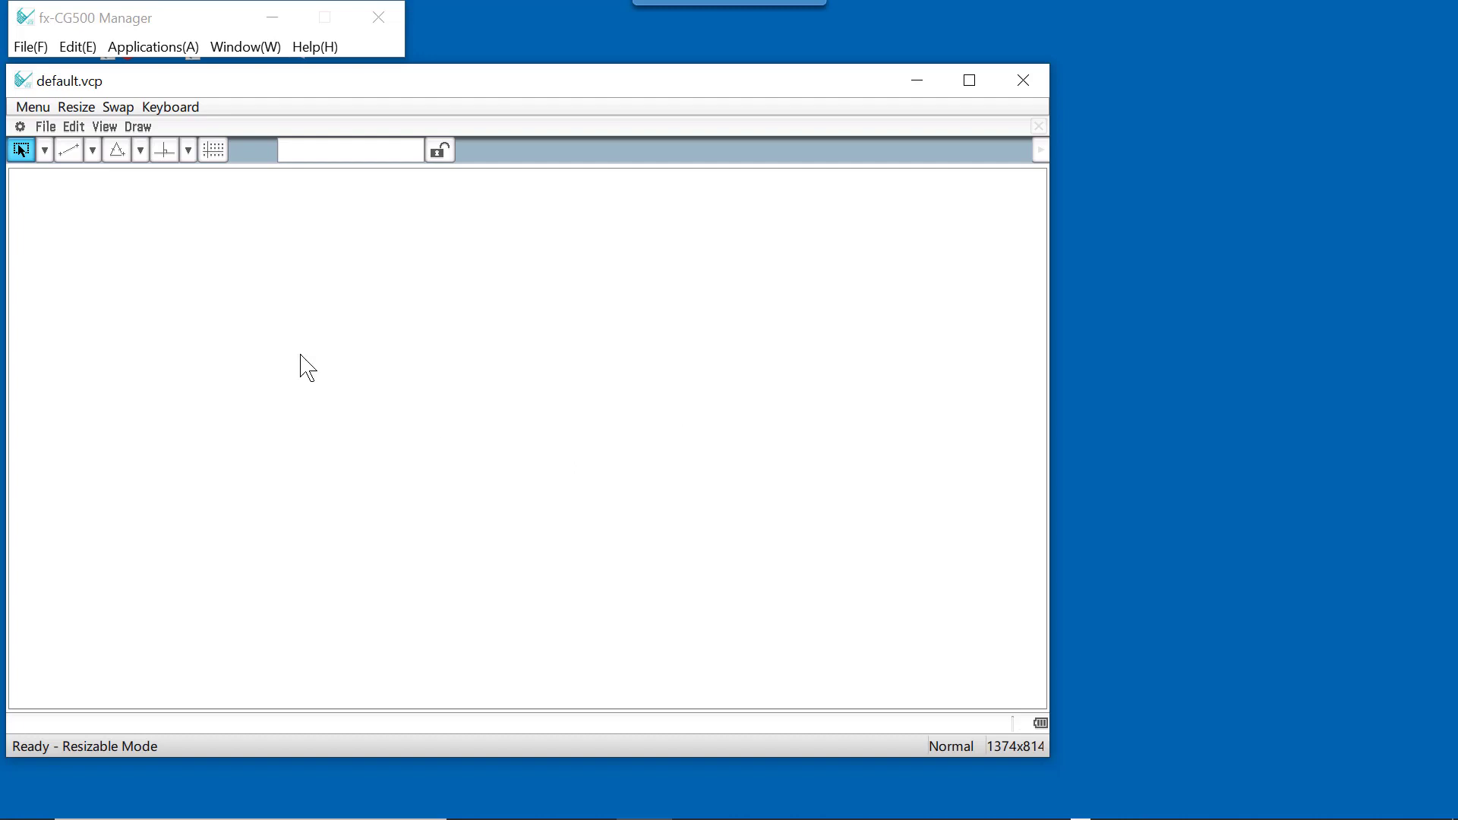
Draw quadrilateral ABCD with the polygon tool, placing four vertices and closing at A.
click(92, 150)
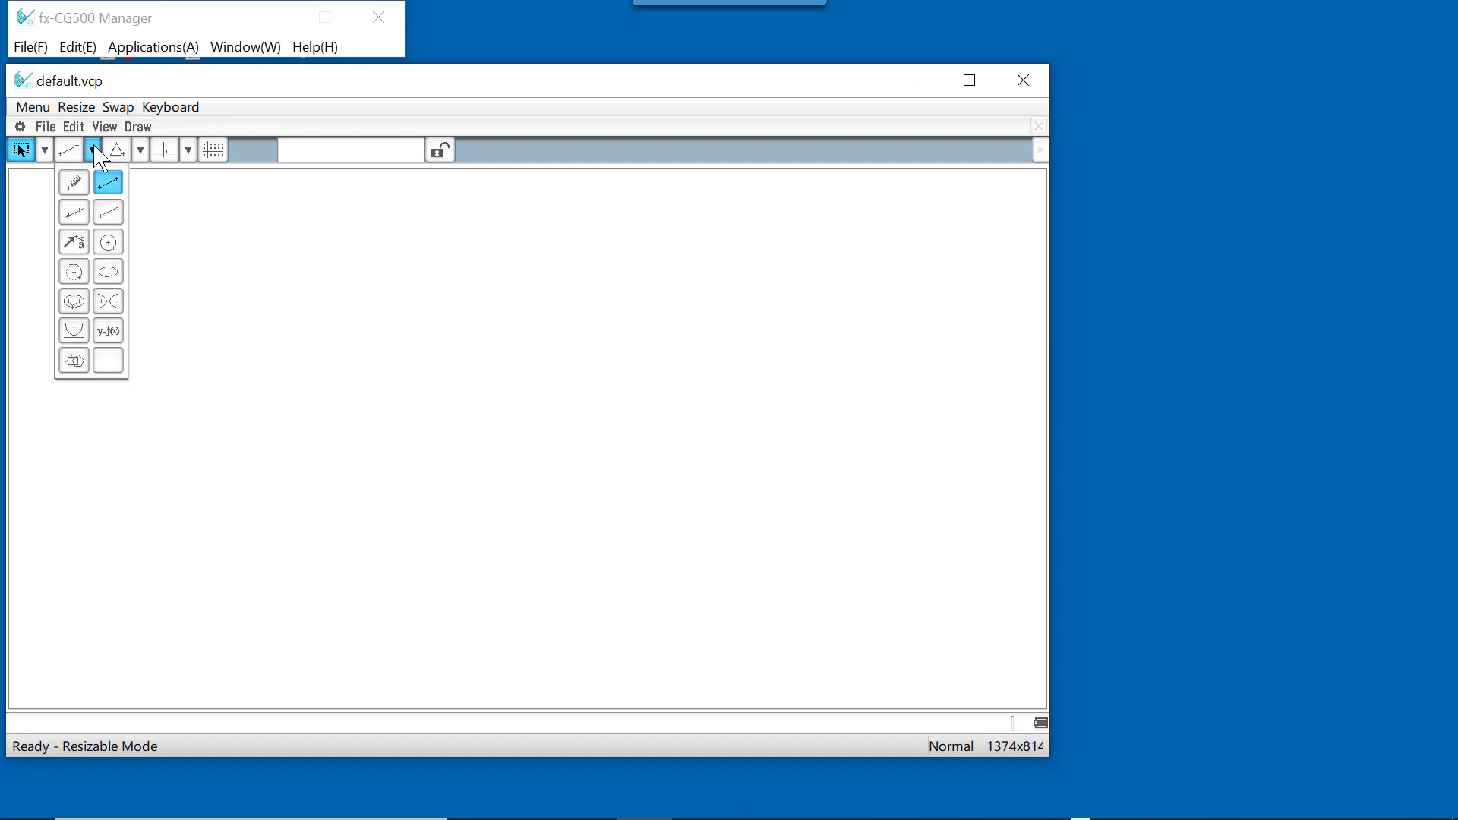
click(74, 362)
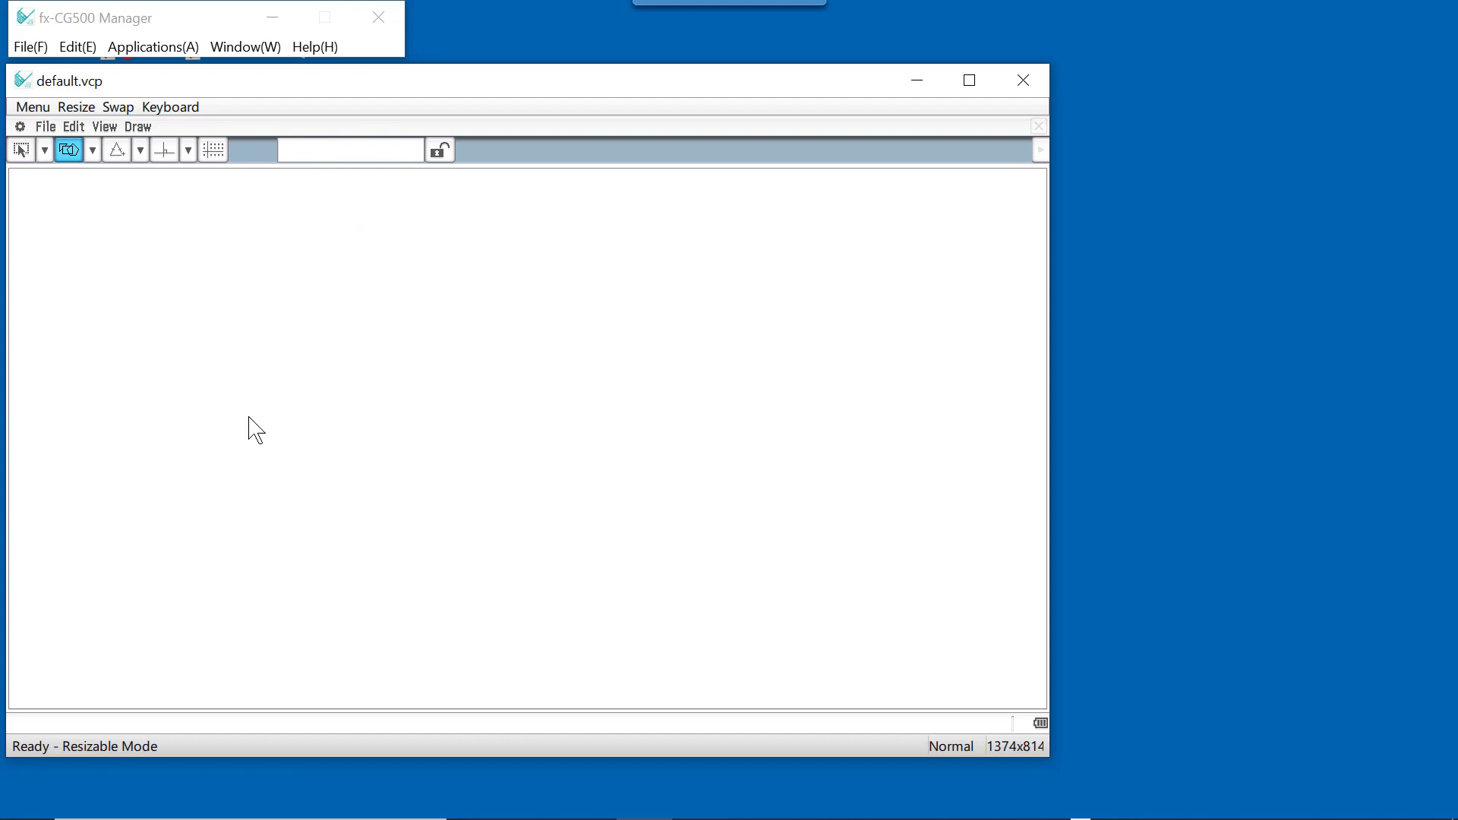
click(191, 438)
click(295, 303)
click(417, 364)
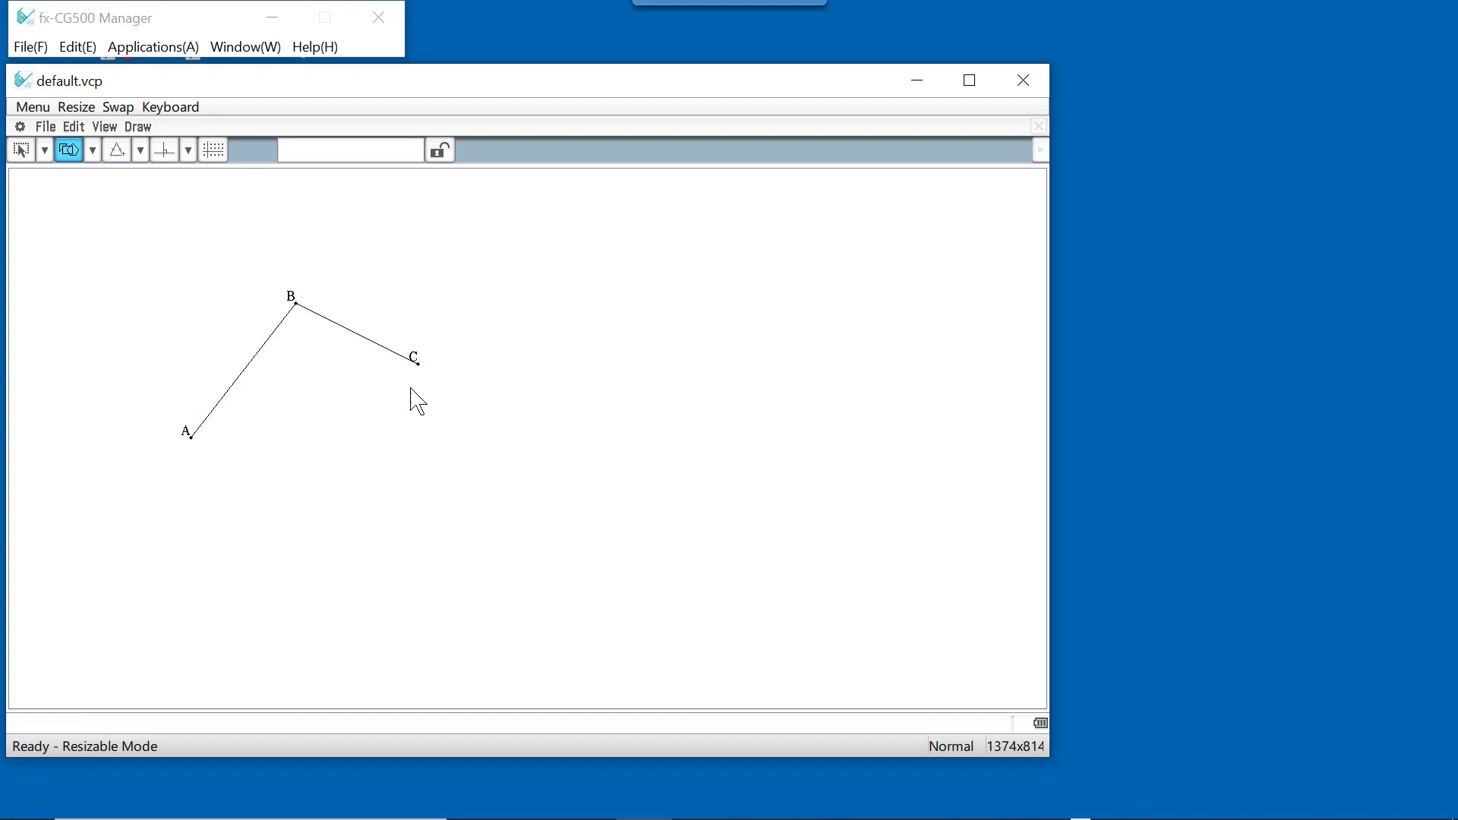
click(394, 509)
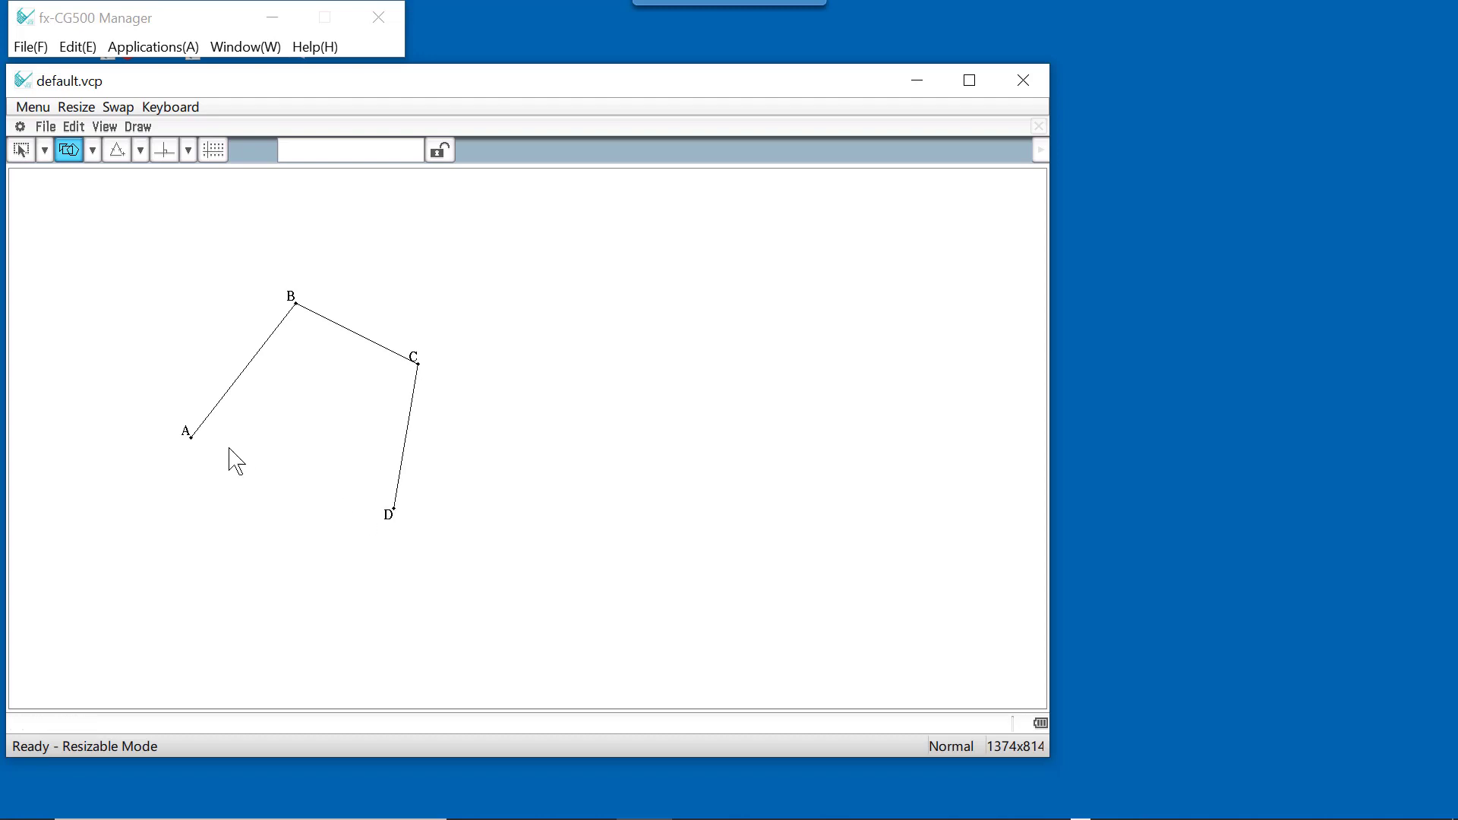
click(191, 439)
click(19, 149)
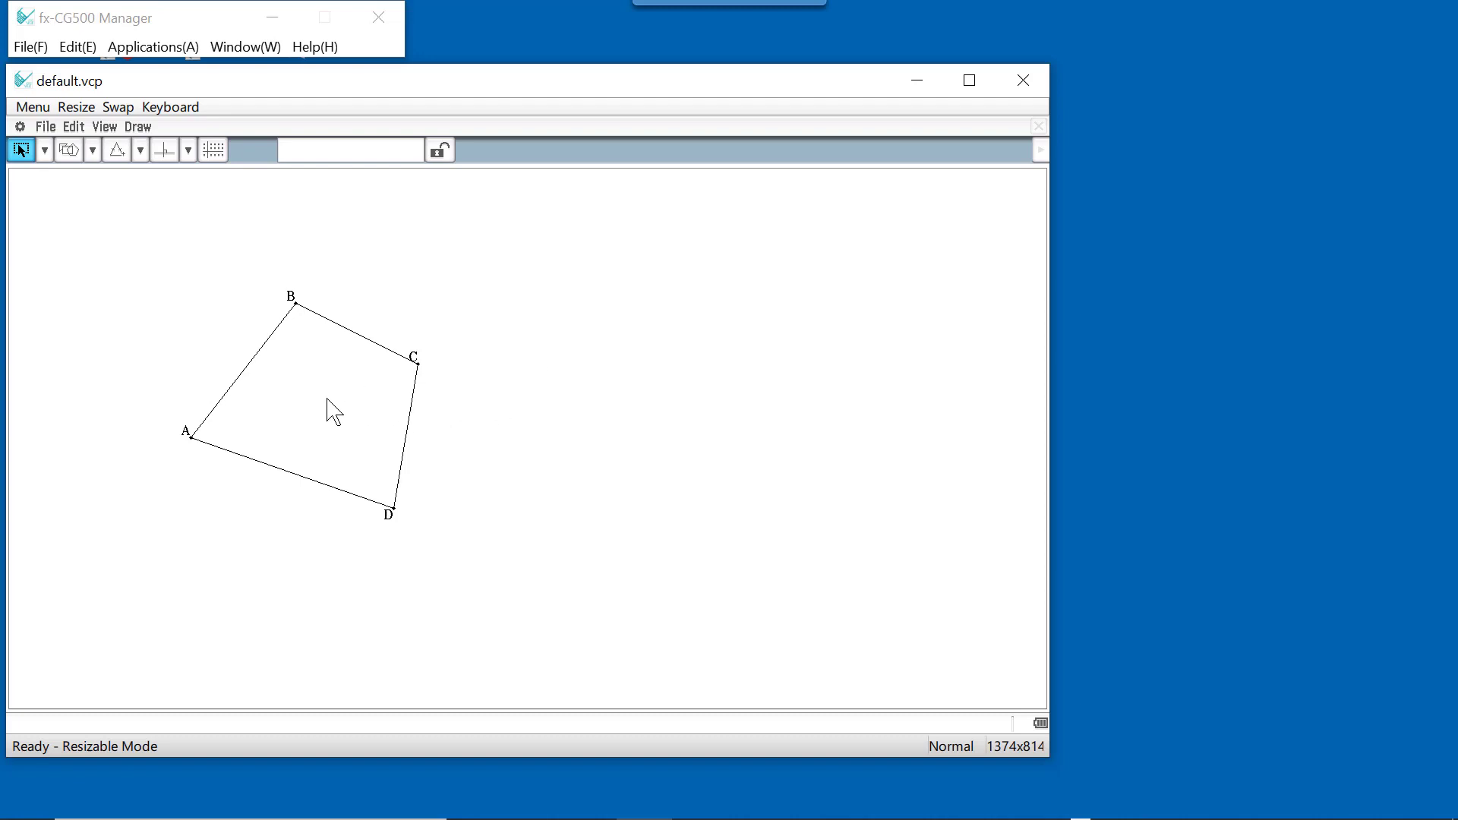
Change the angle between sides AB and BC from 101.581 to 90°.
click(357, 335)
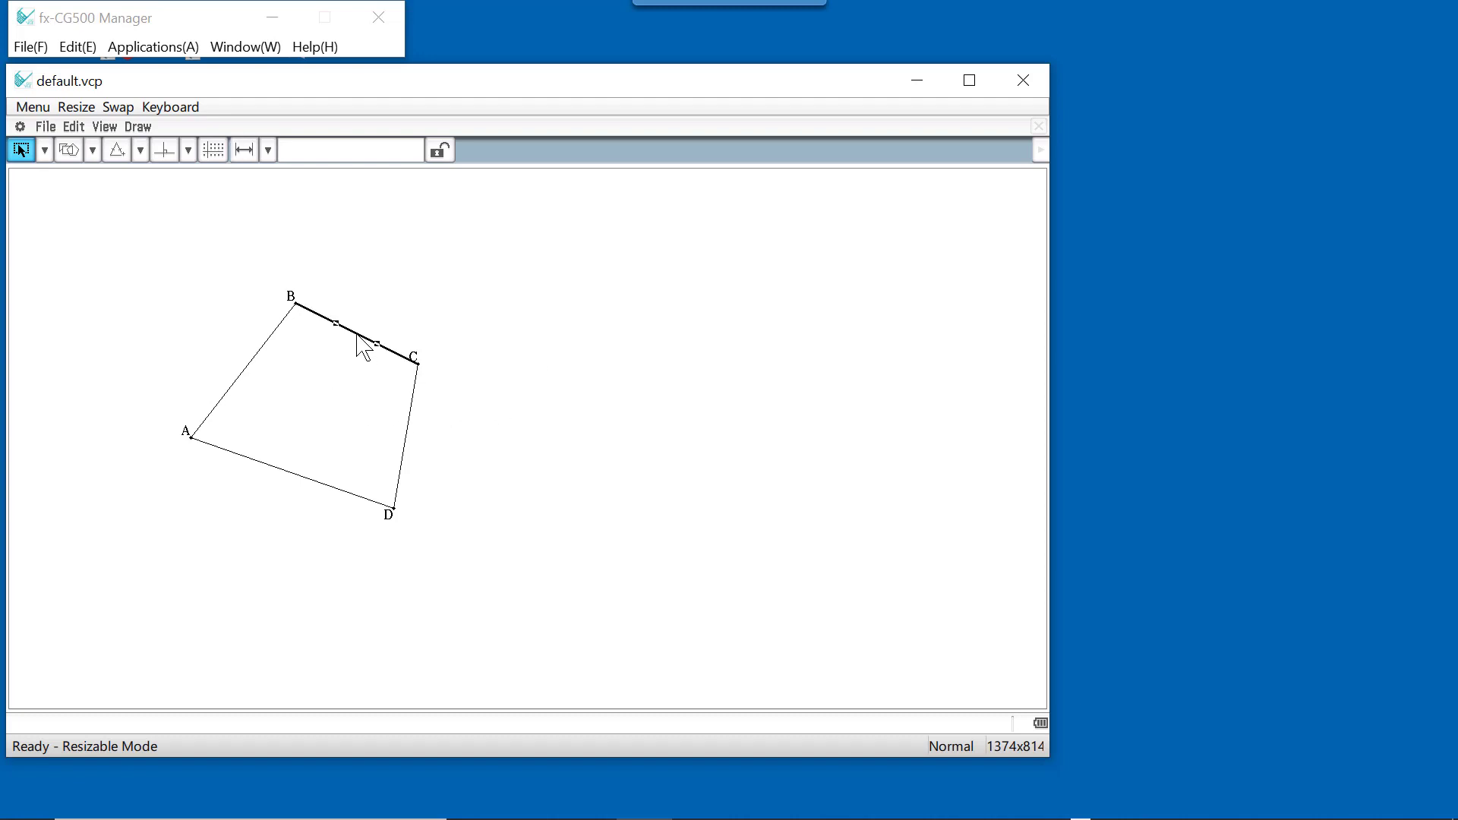
click(261, 351)
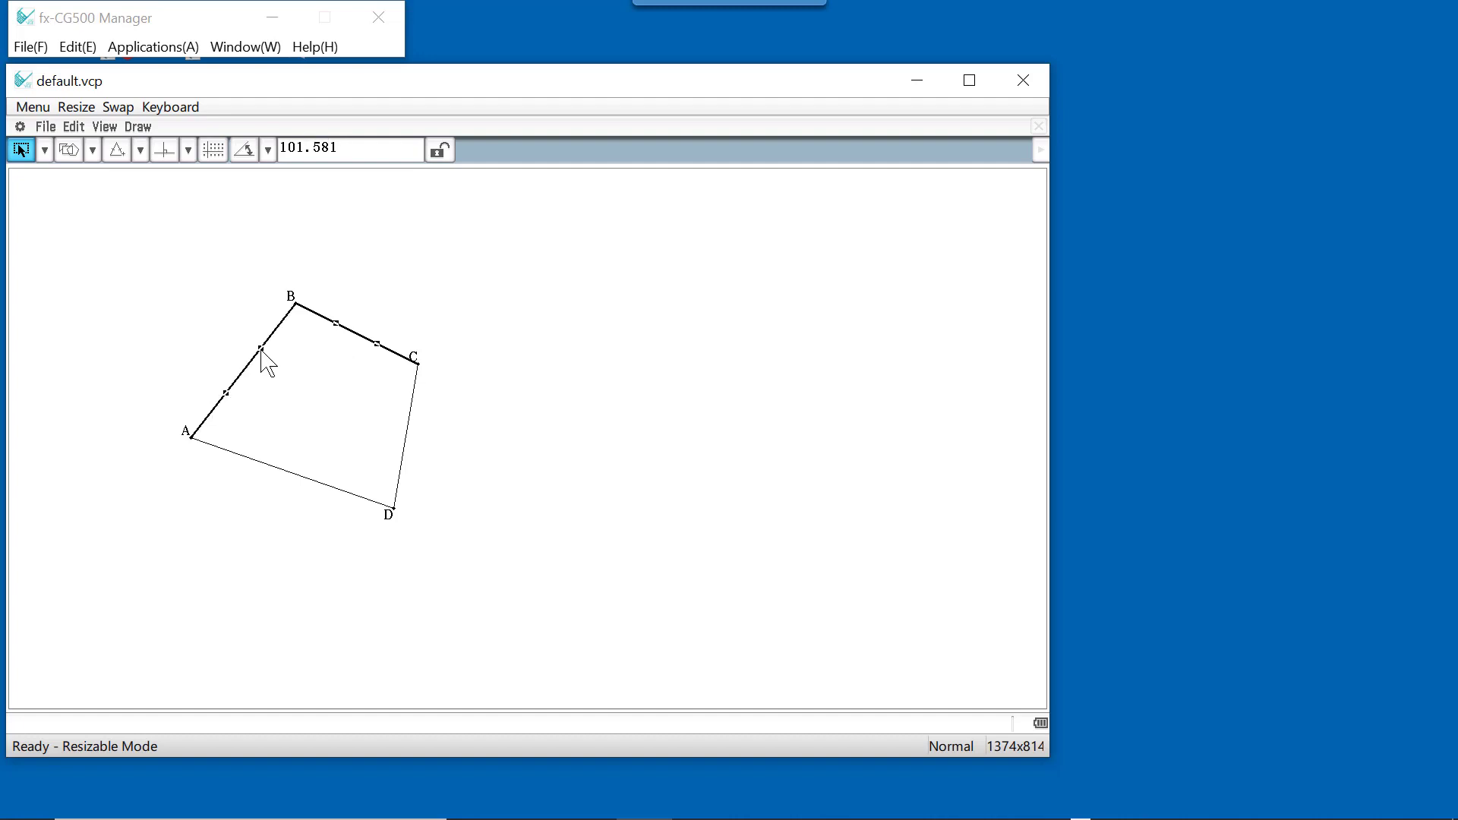
click(343, 152)
text(90)
key(Return)
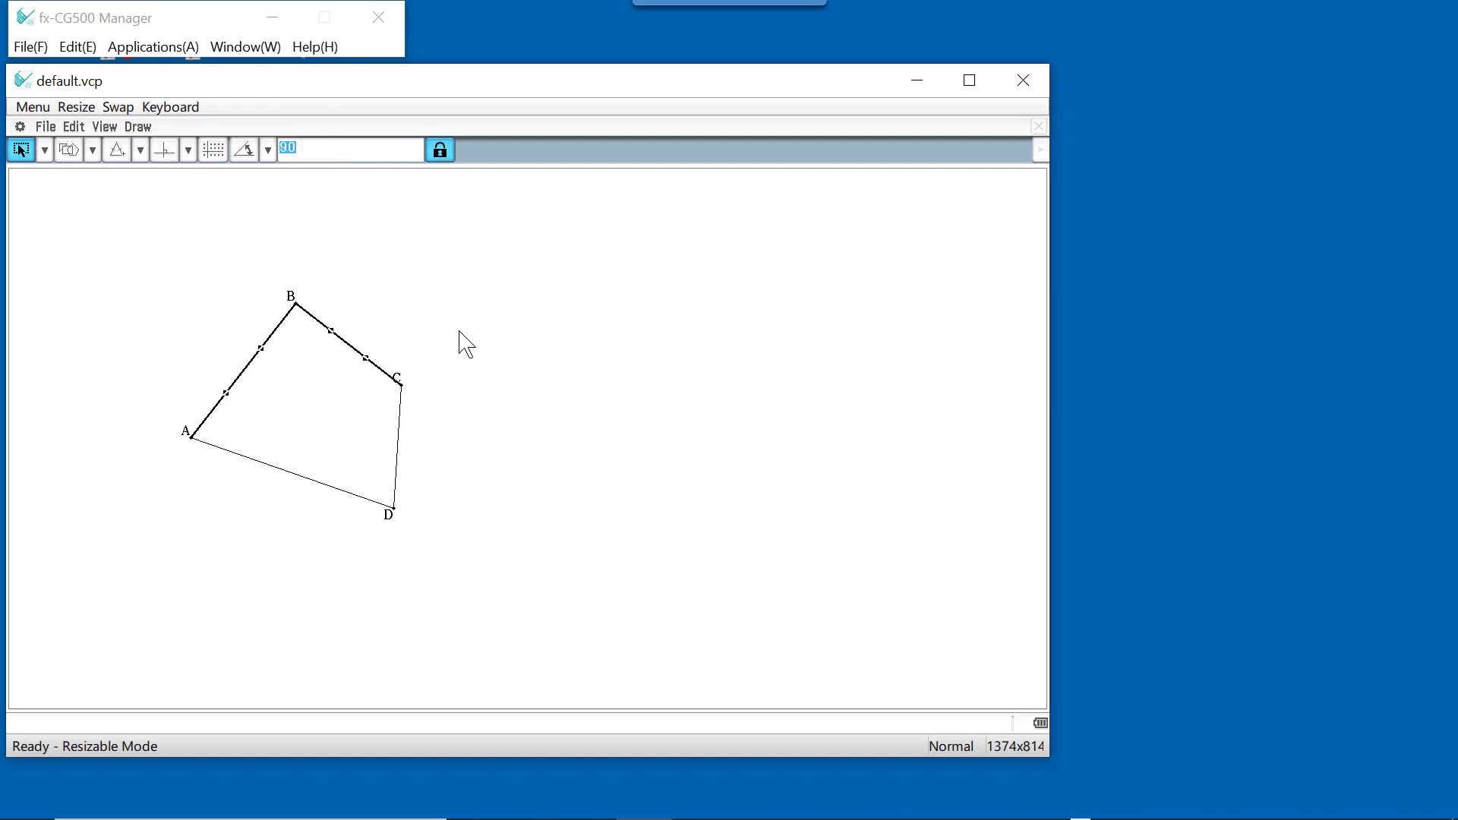
click(434, 328)
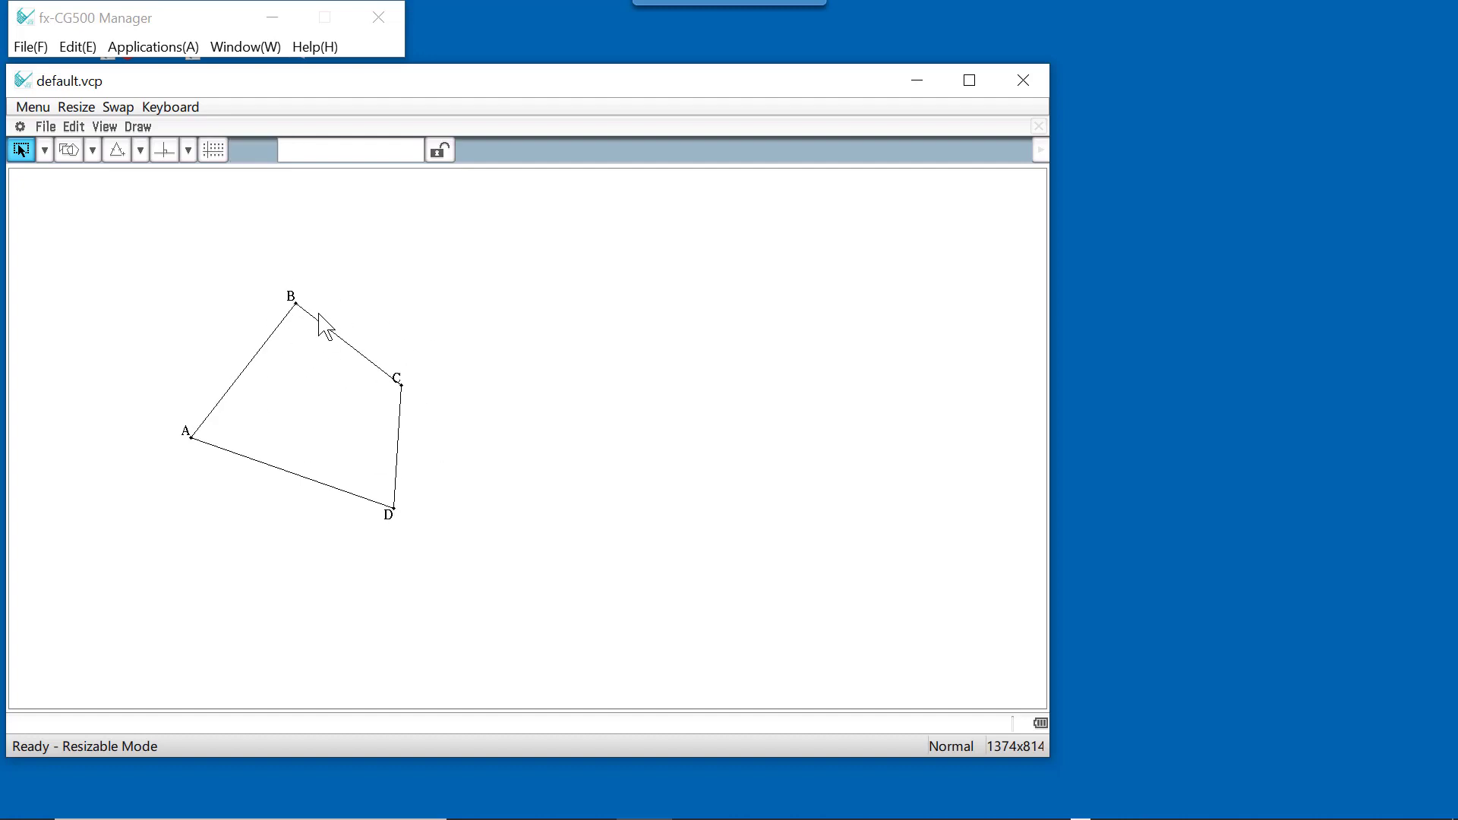
Change the angle at C between BC and CD from 124.7005 to 90°.
click(366, 360)
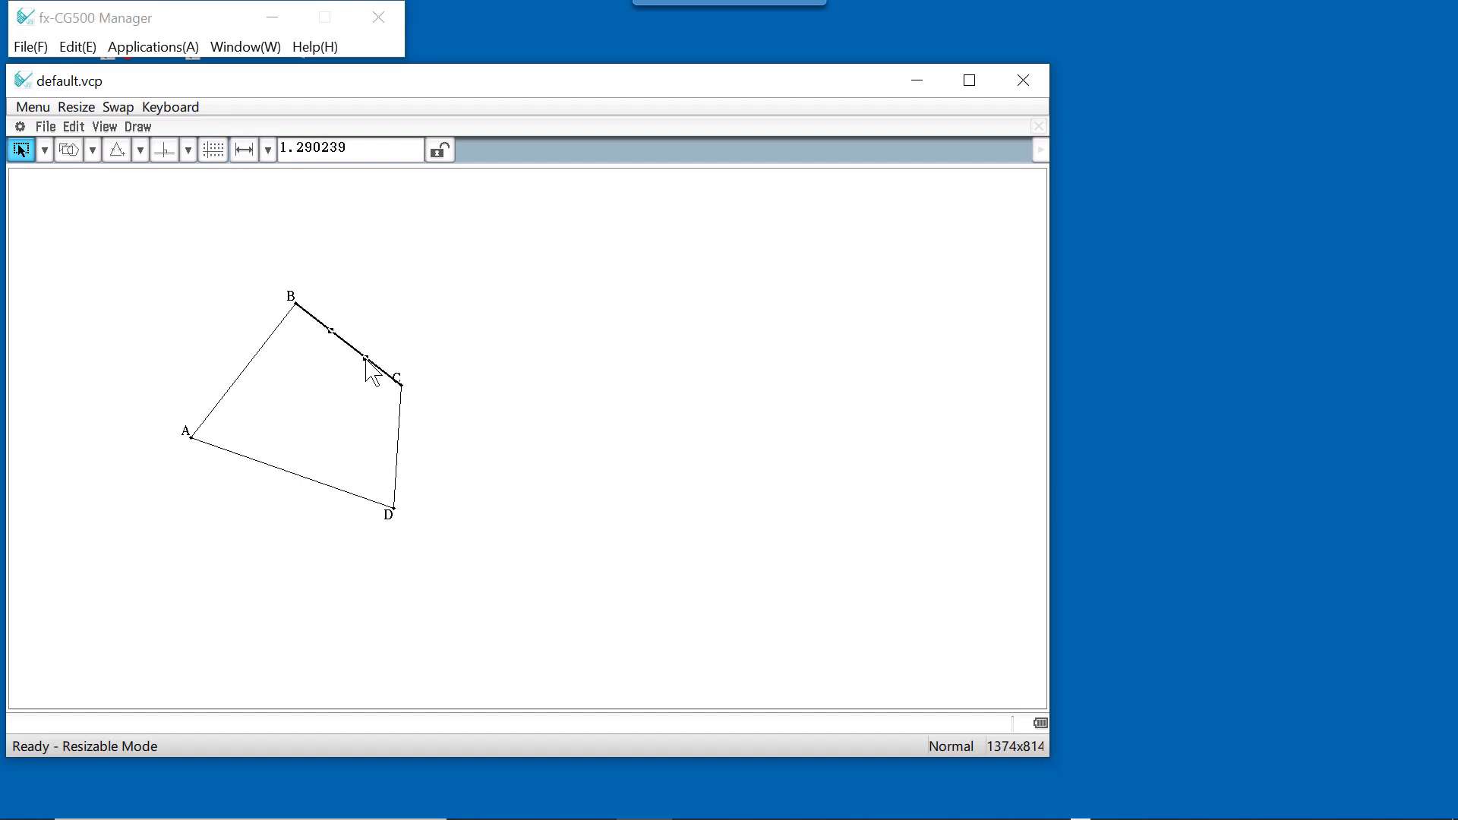
click(398, 448)
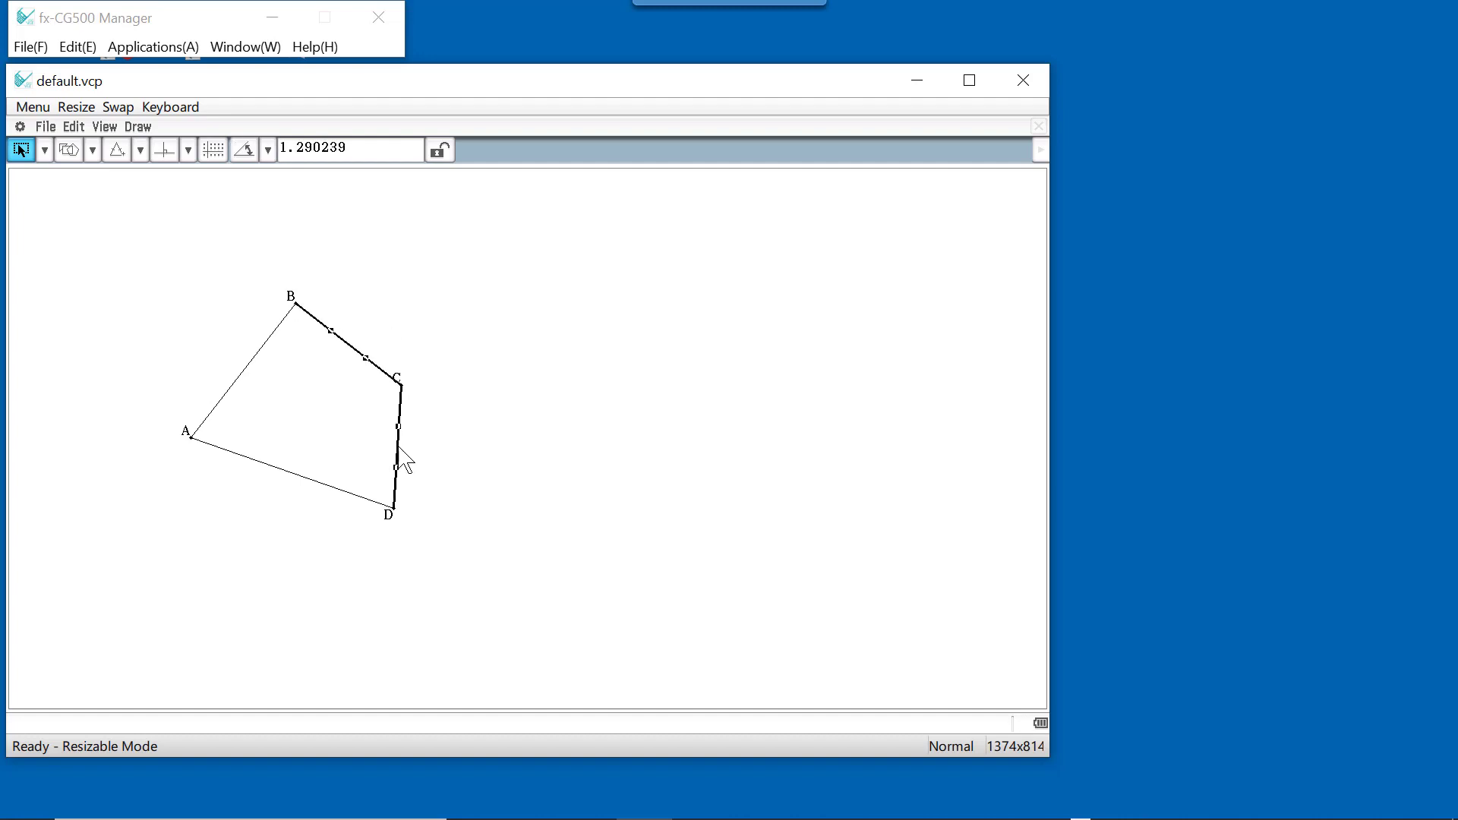
click(353, 150)
text(90)
key(Return)
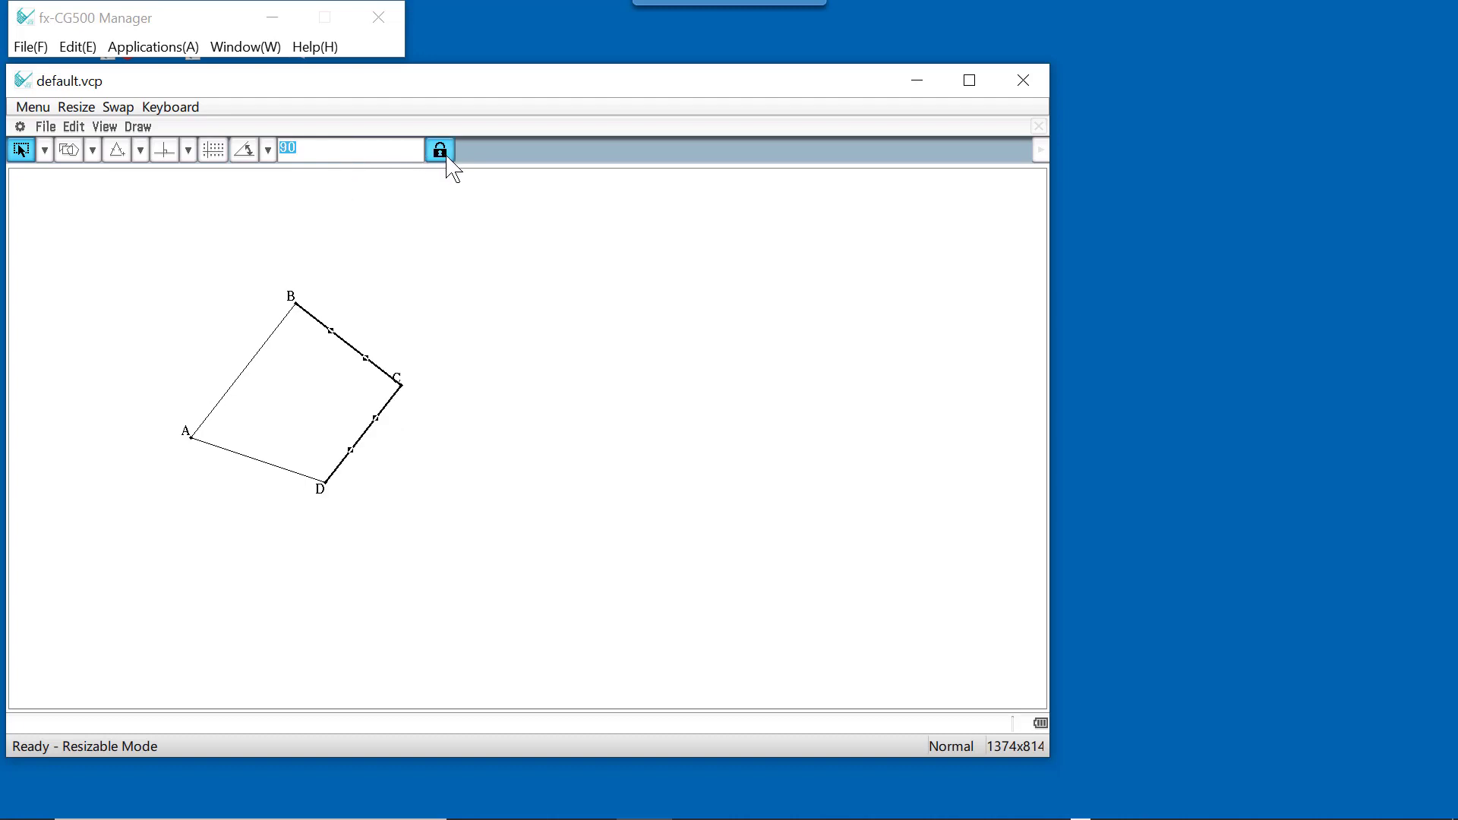
click(479, 350)
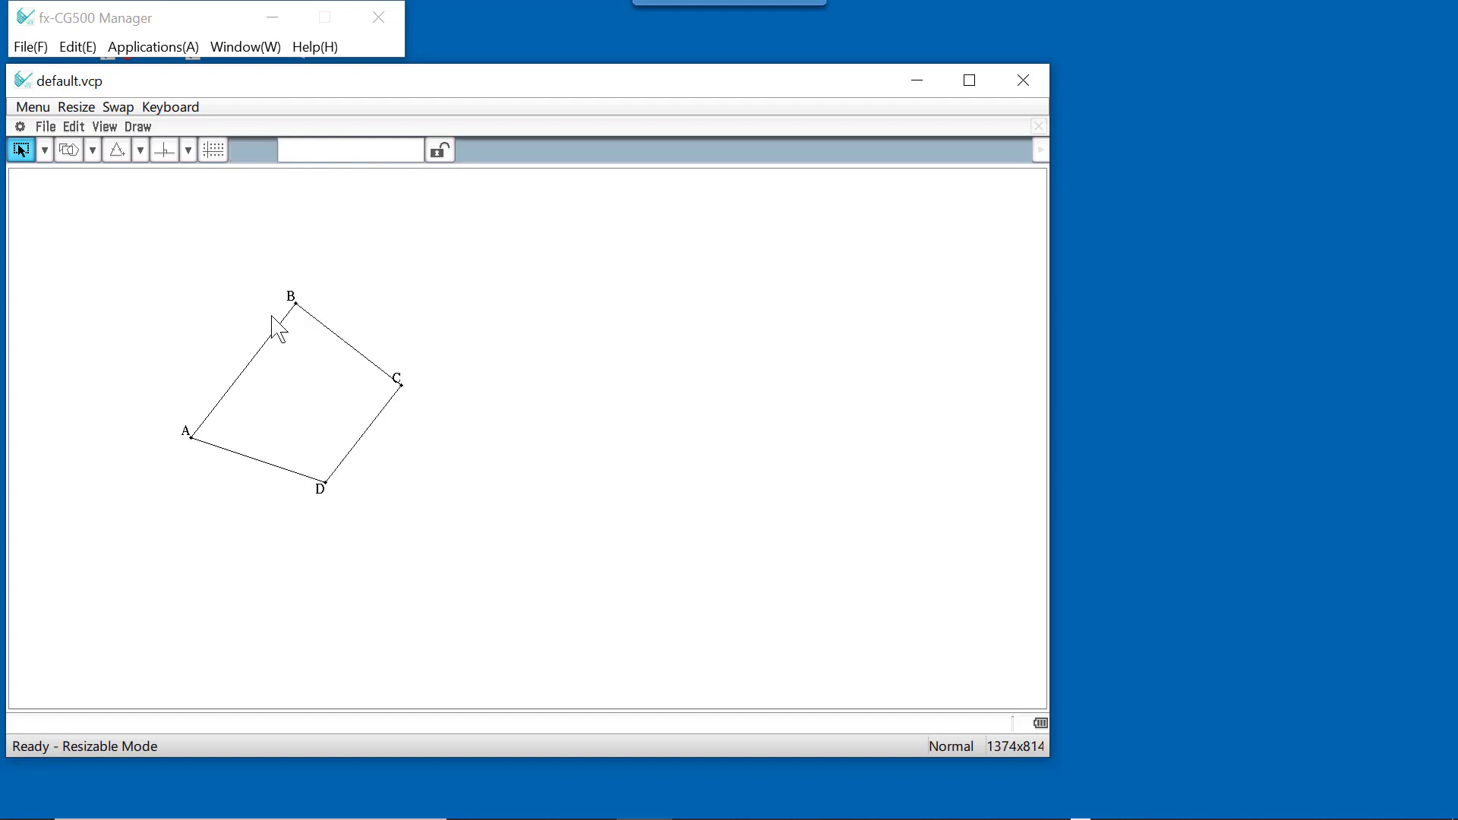
Change the angle at D between CD and AD from 109.3804 to 90°.
click(343, 460)
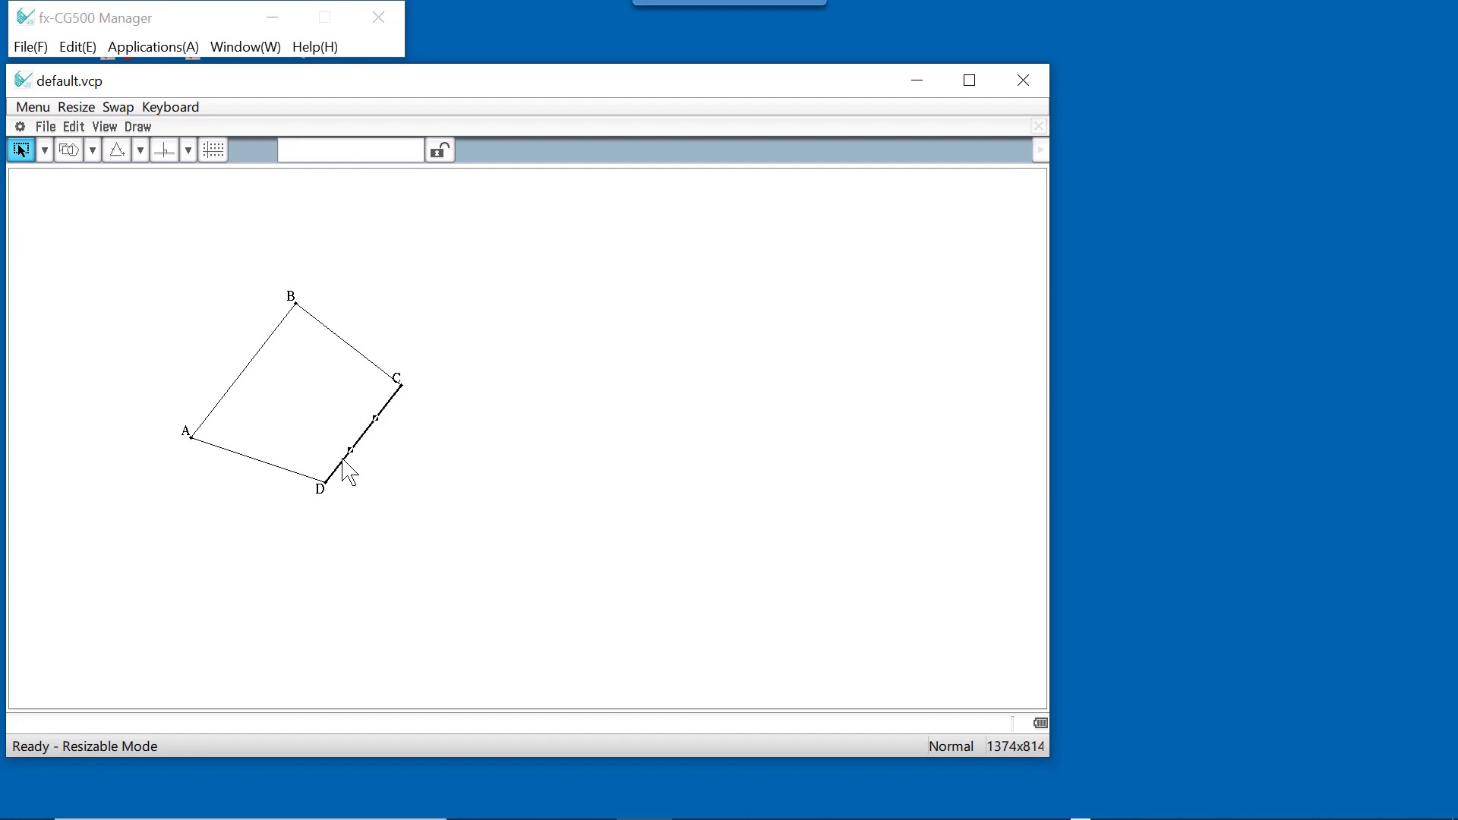
click(291, 471)
click(369, 155)
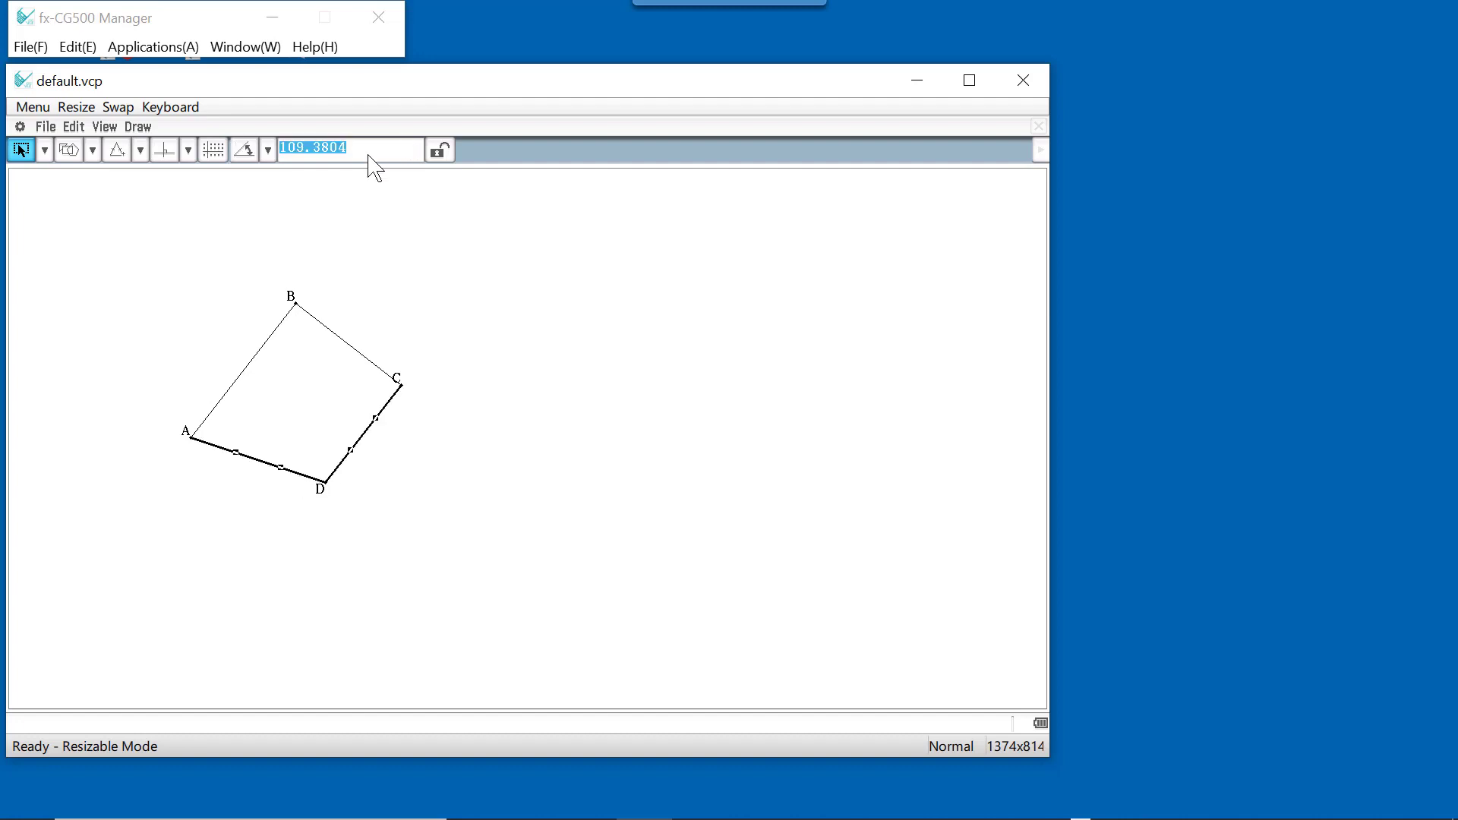
text(90)
key(Return)
click(525, 329)
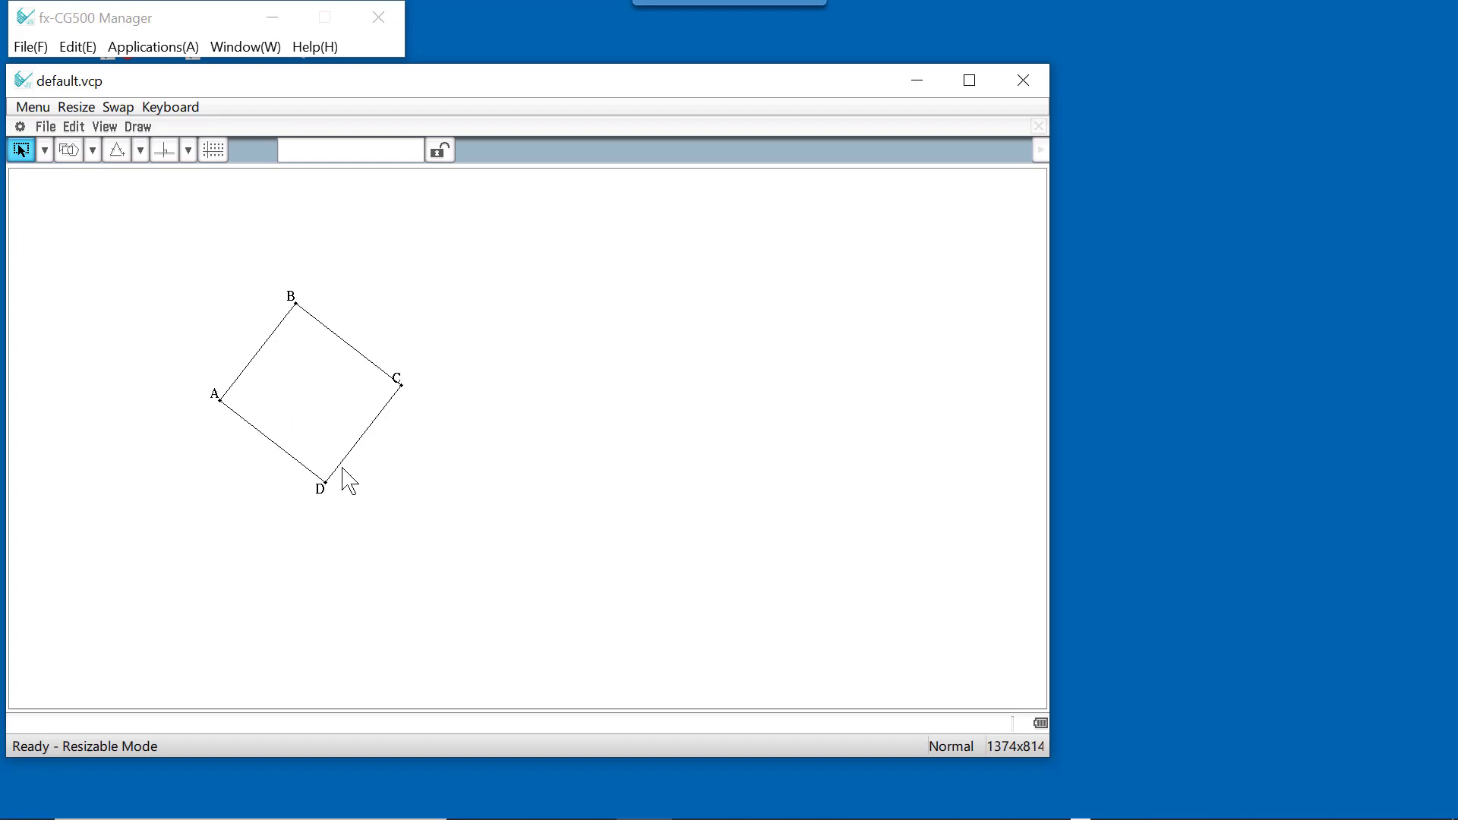
Check side CD's length, then drag vertex A up and left to shift the rectangle.
click(361, 435)
click(251, 395)
click(221, 402)
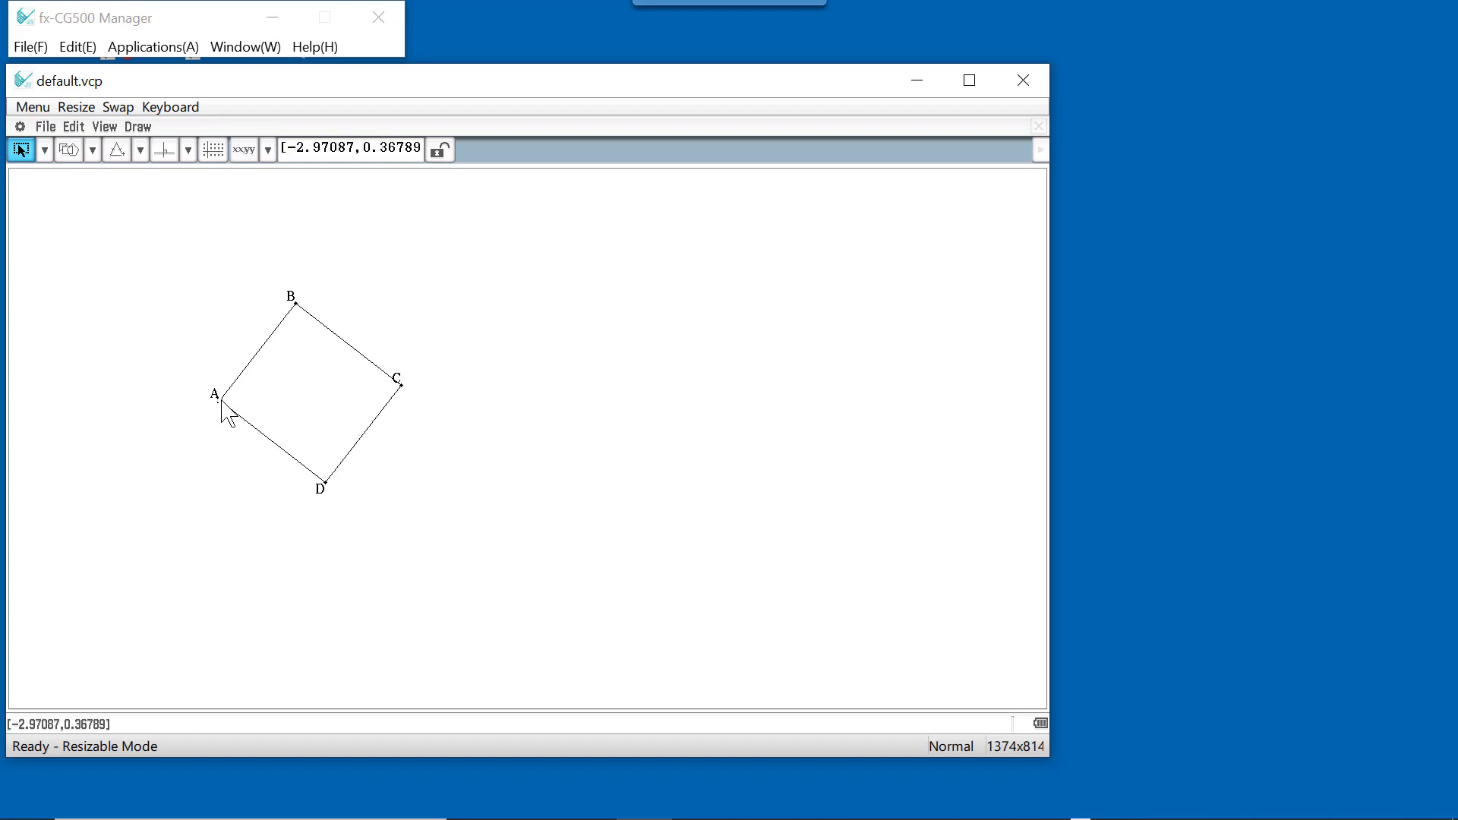
drag(221, 401, 137, 323)
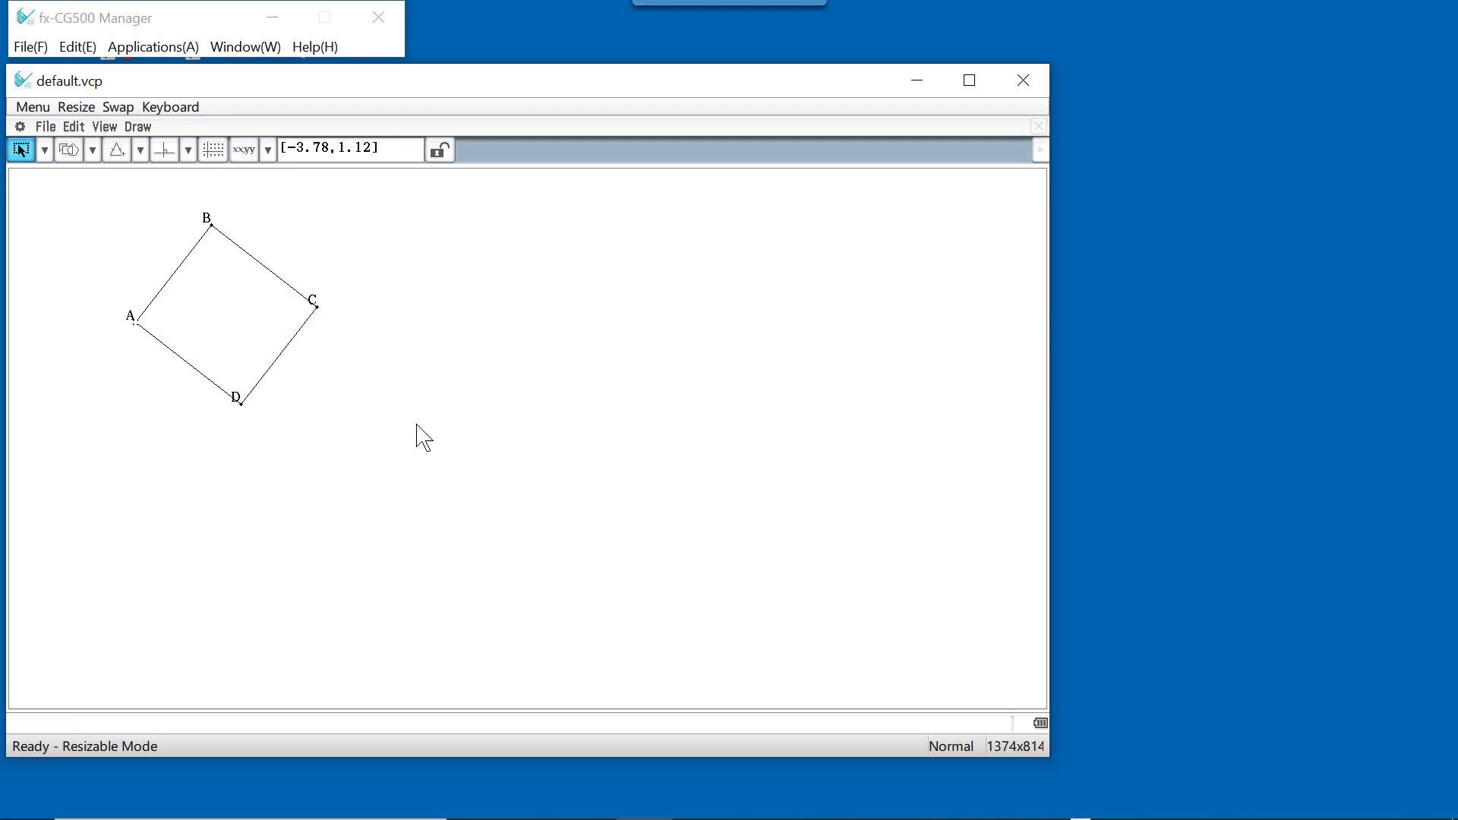
Change side CD's length from 1.188423 to 2 and lock it.
click(281, 358)
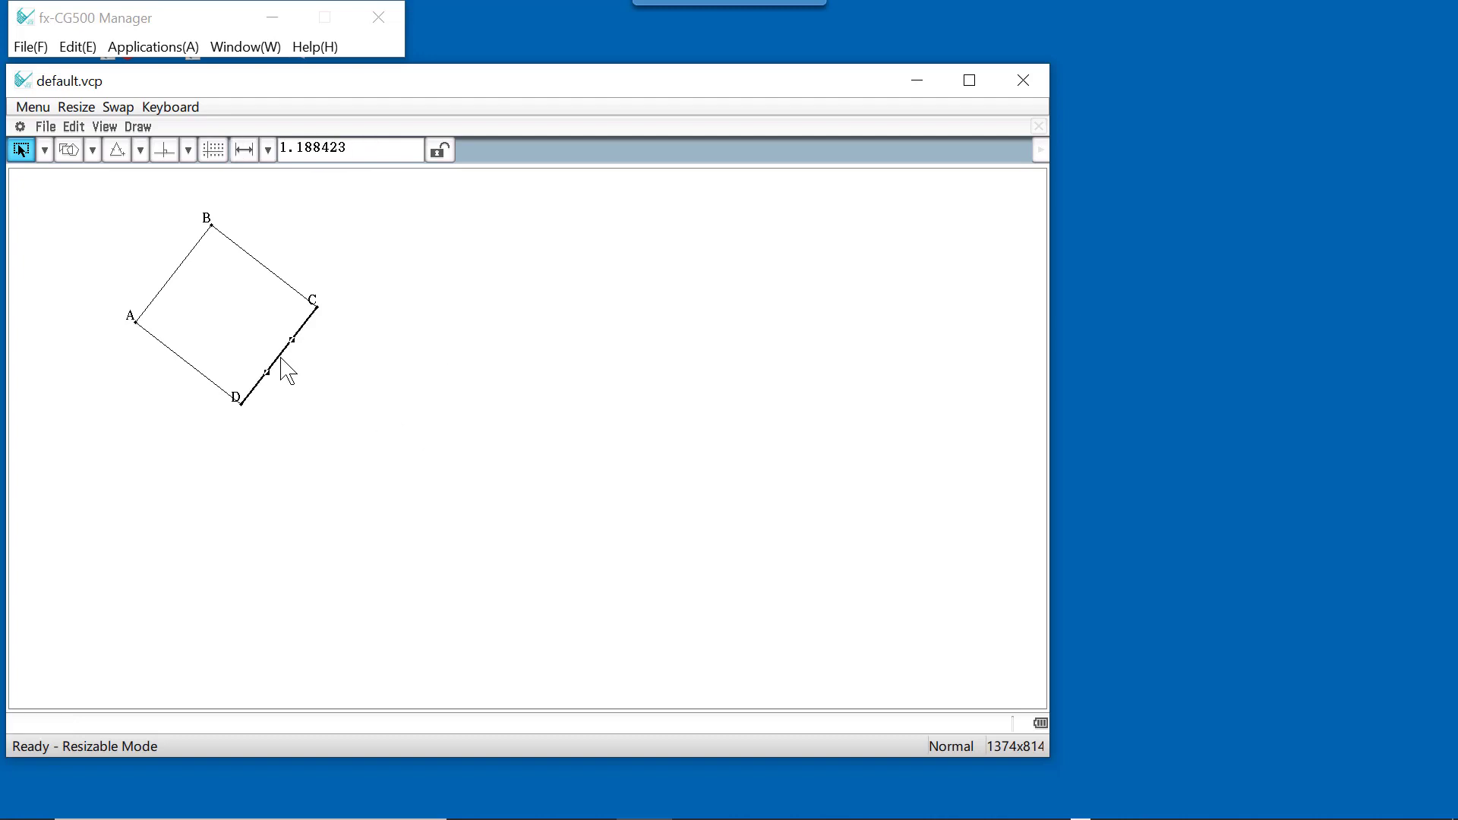
click(369, 151)
text(2)
key(Return)
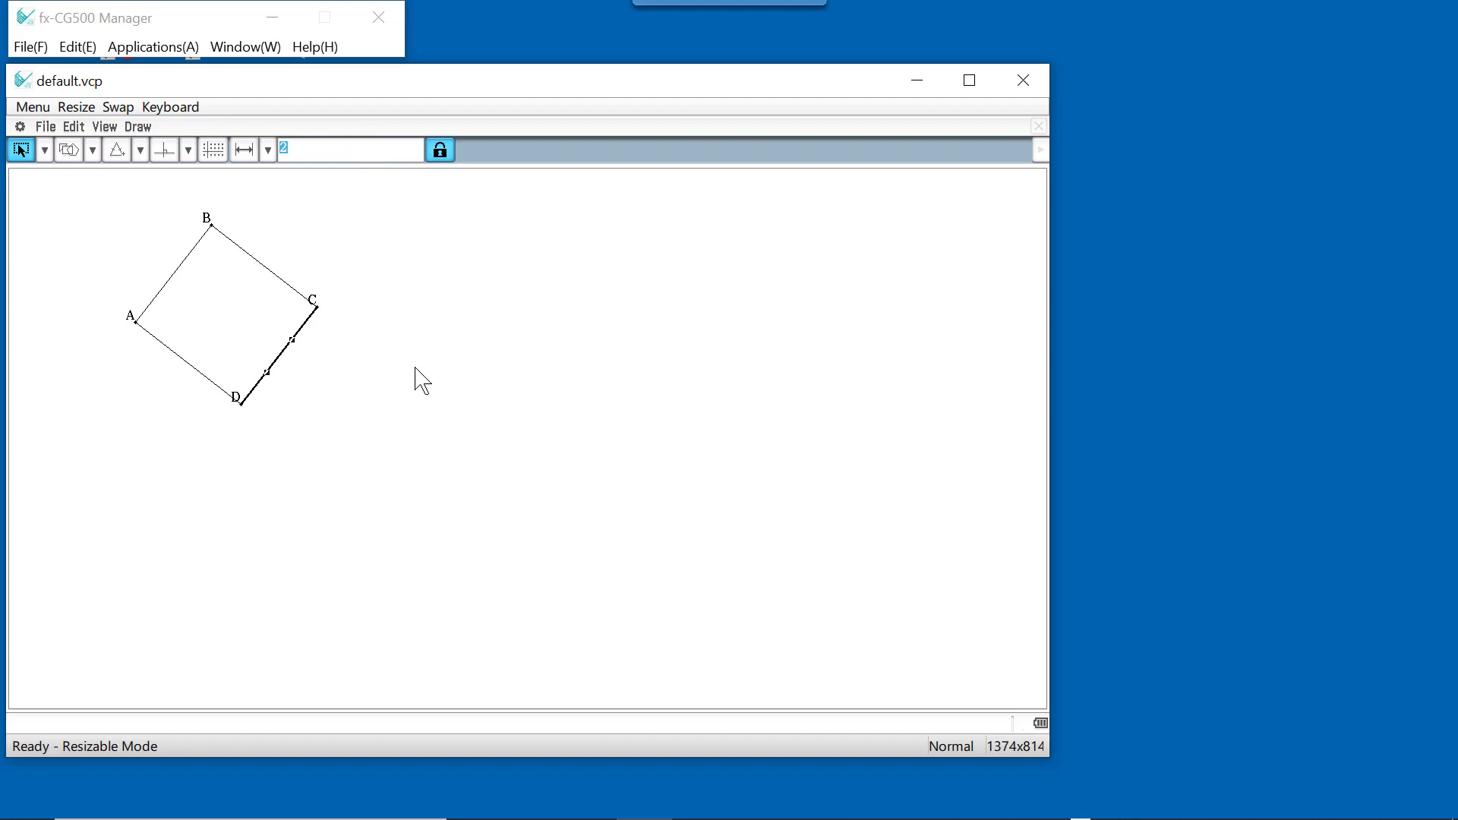
click(399, 368)
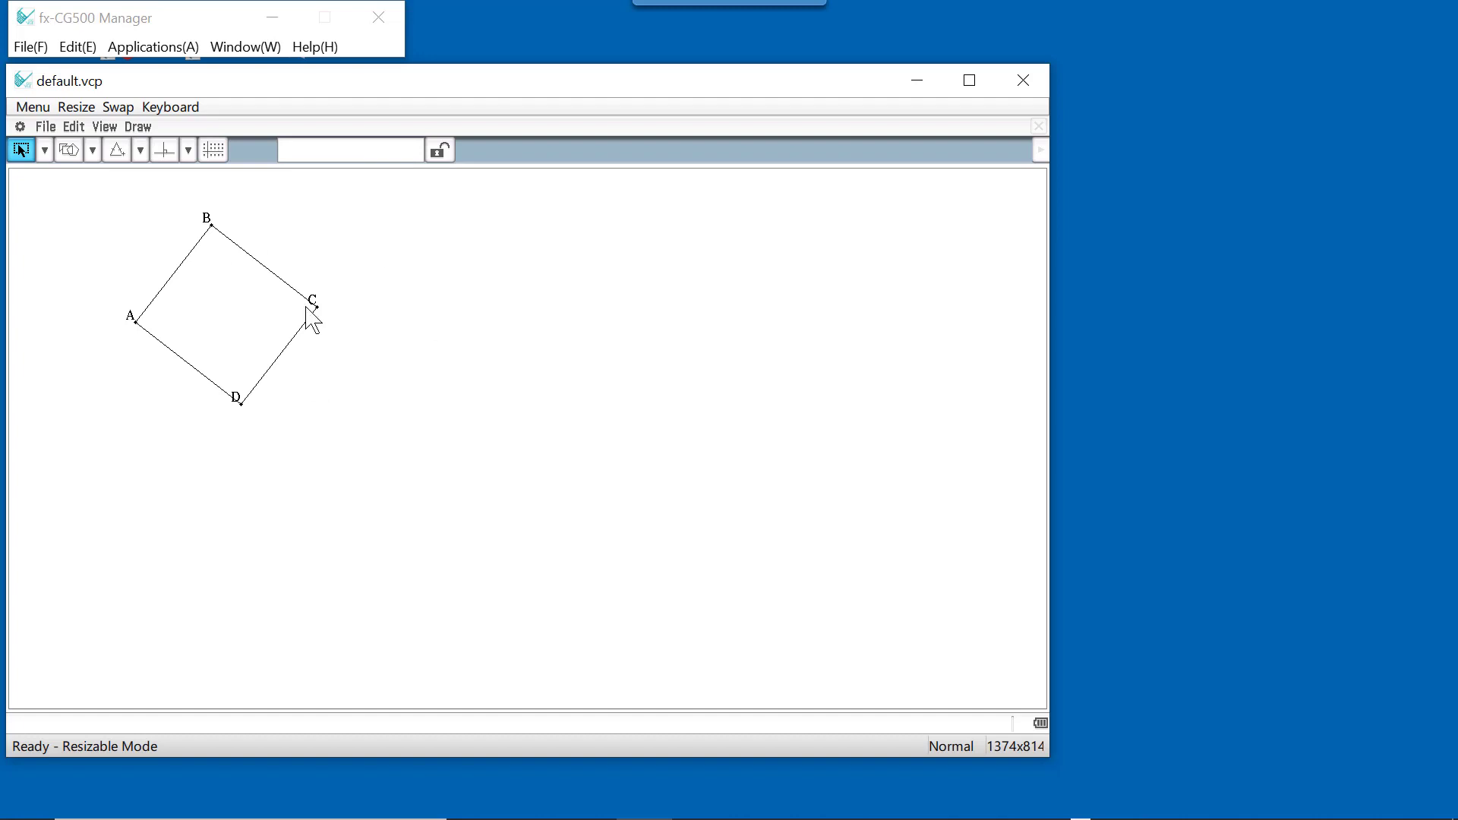